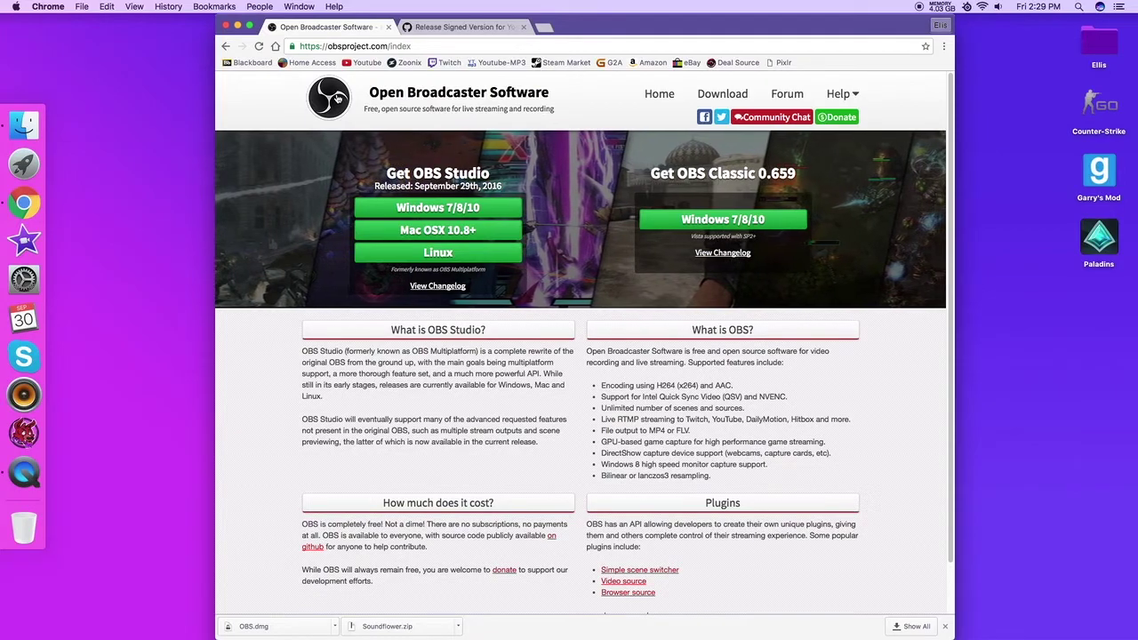
Hide Chrome's download shelf and open the OBS Studio Mac OSX download page
left_click(944, 626)
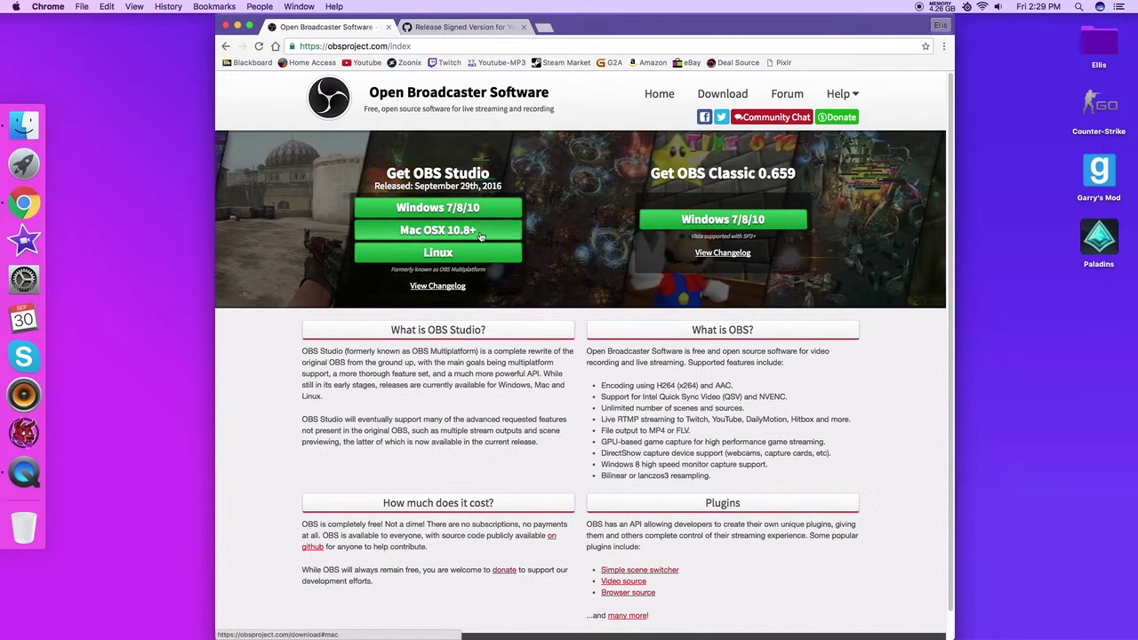
left_click(460, 26)
left_click(338, 28)
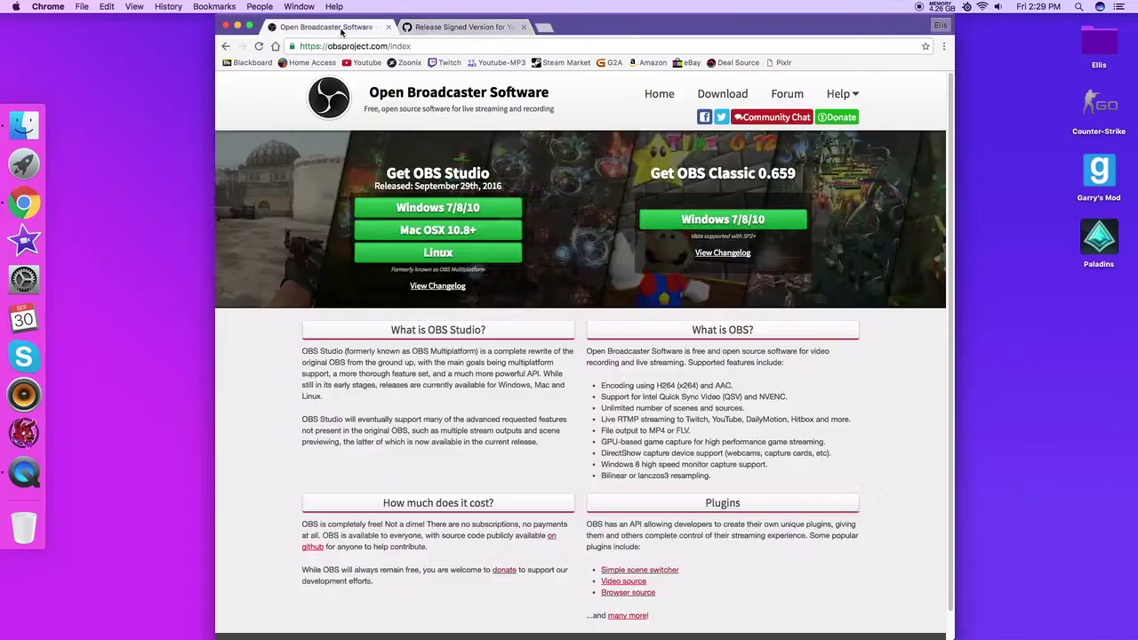
left_click(478, 224)
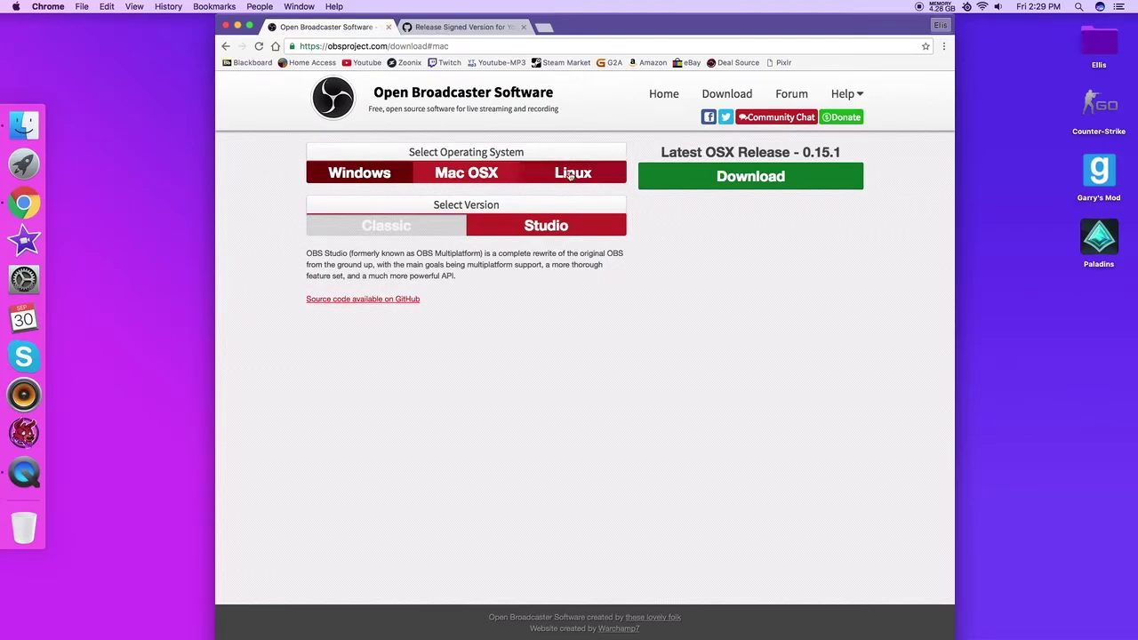
Download the OBS Studio 0.15.1 OSX installer to the Desktop as OBS.dmg
left_click(667, 172)
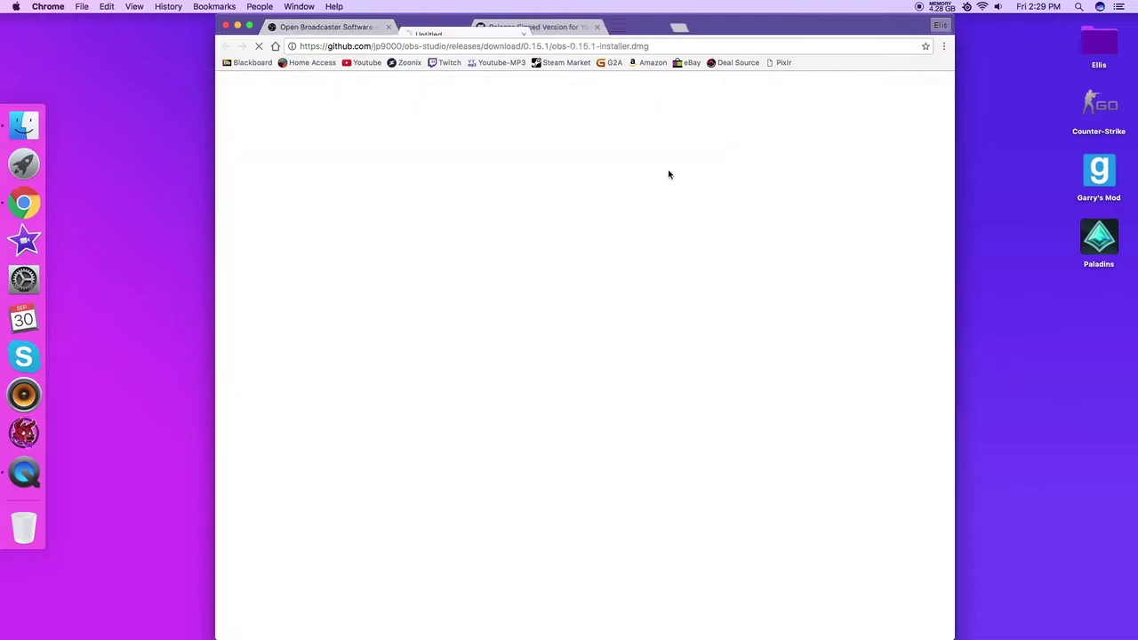
key("BackSpace")
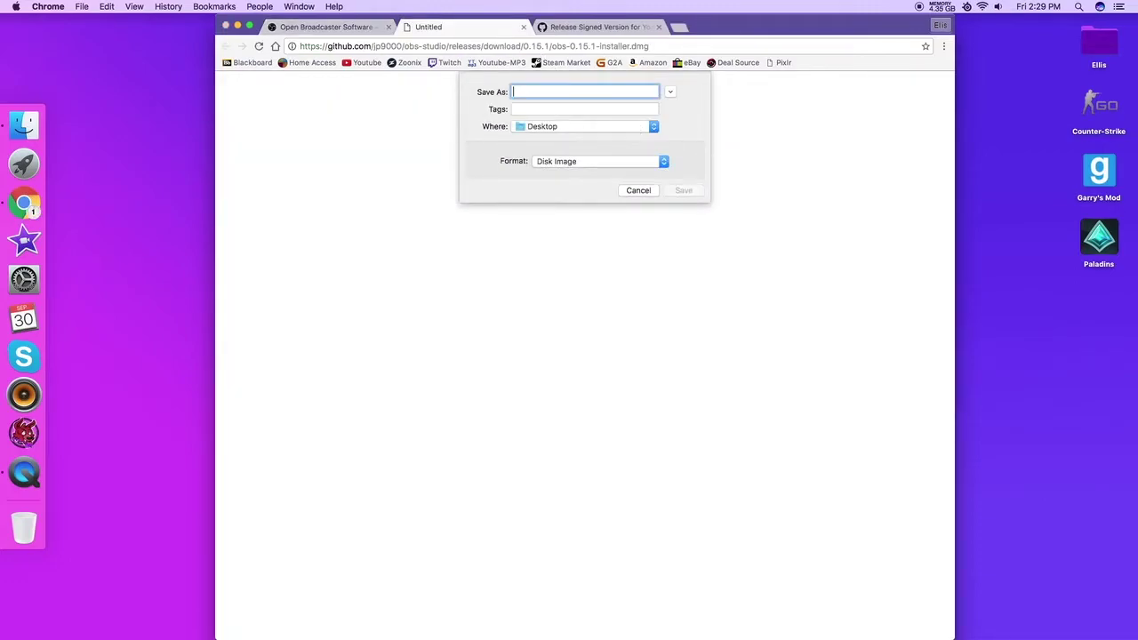
type("OBS")
left_click(682, 190)
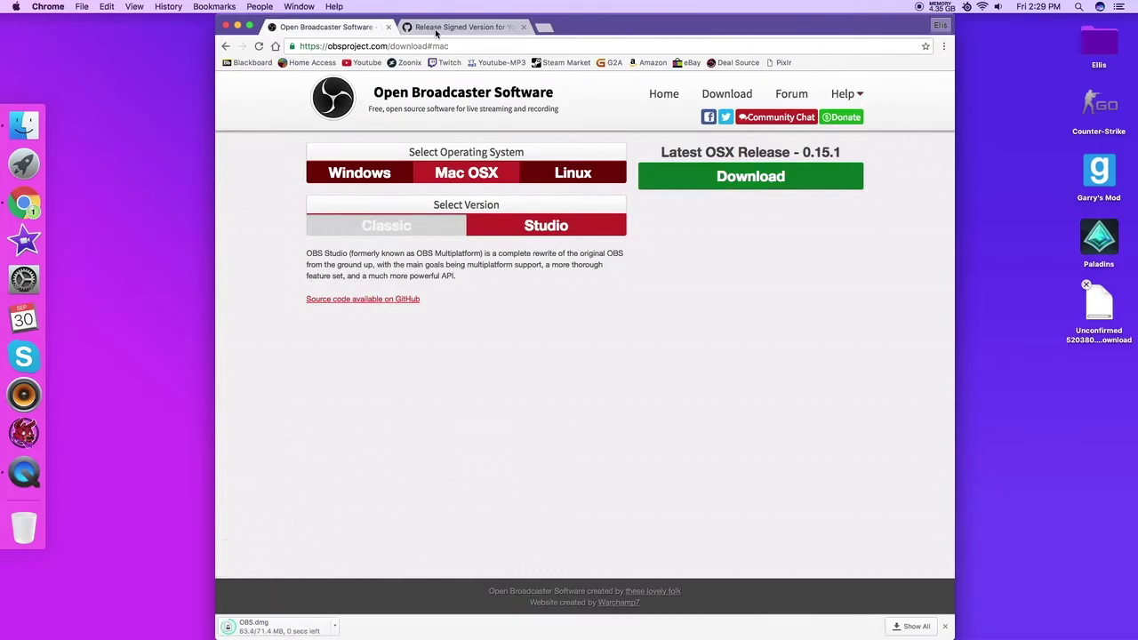
Save Soundflower-2.0b2.dmg to the Desktop as Soundflower.dmg, then open OBS.dmg
left_click(480, 29)
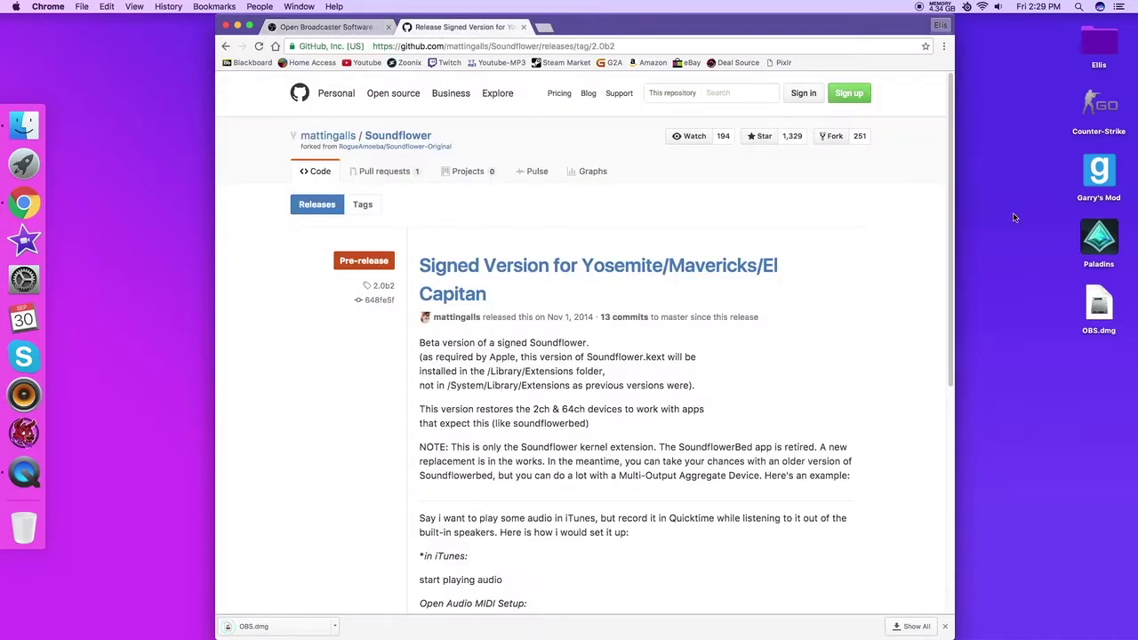
left_click(945, 627)
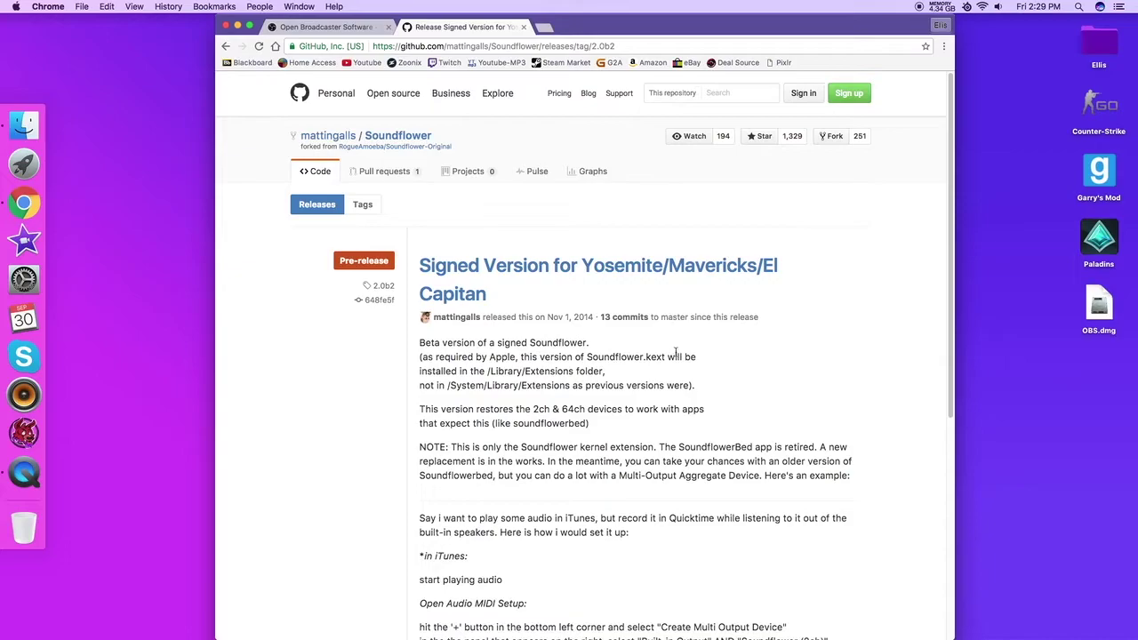
scroll(444, 294, "down", 5)
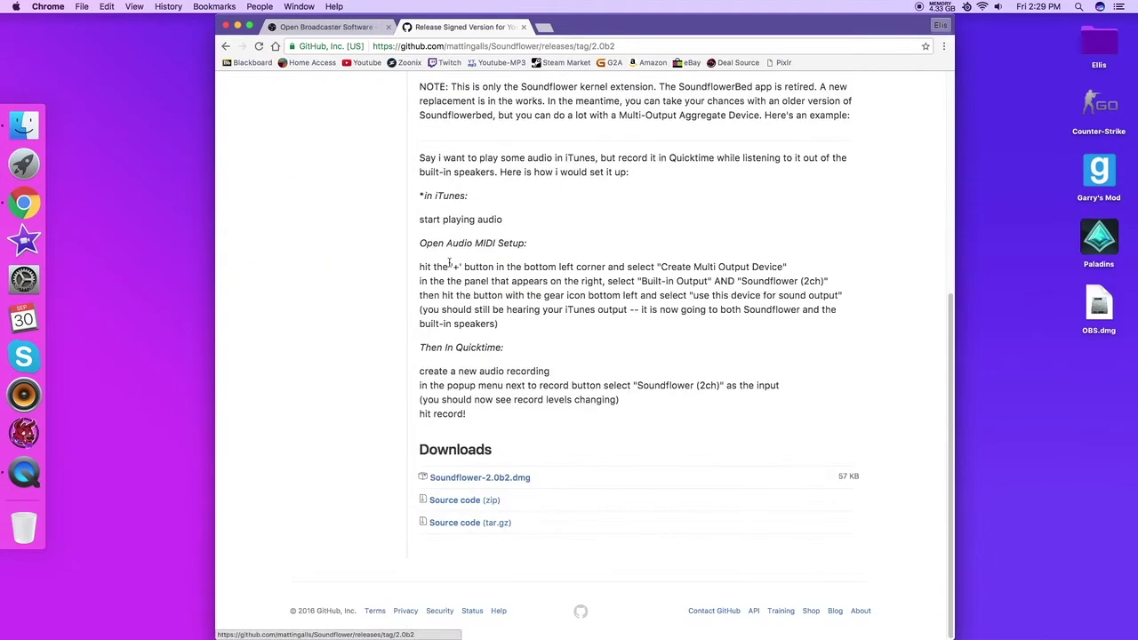
left_click(503, 479)
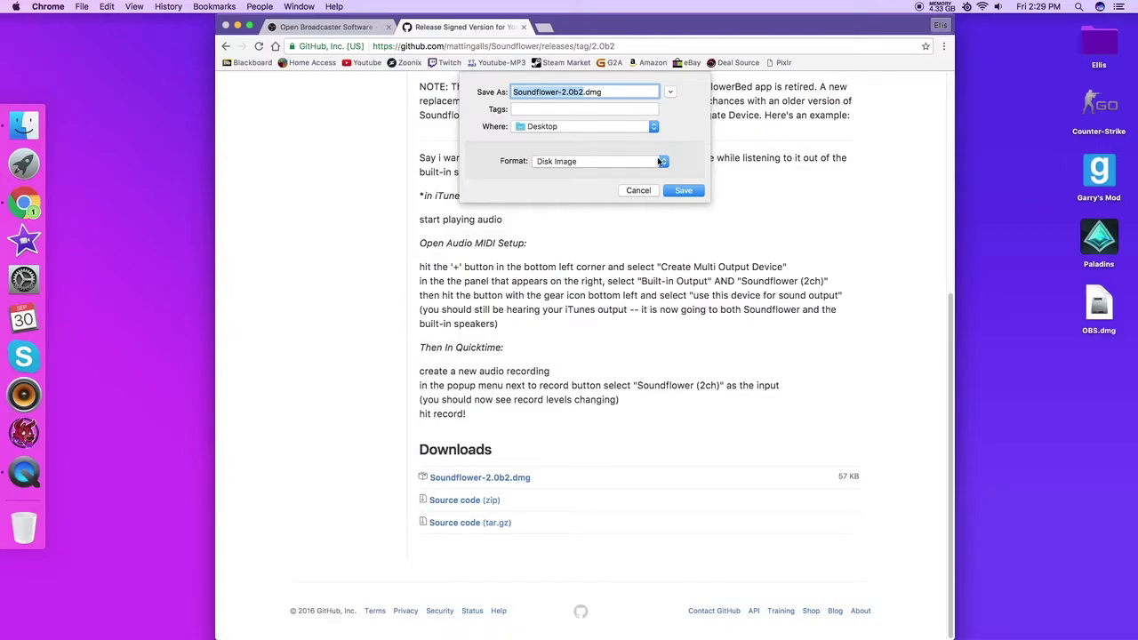
type("AOun")
key("BackSpace")
key("BackSpace")
key("BackSpace")
key("BackSpace")
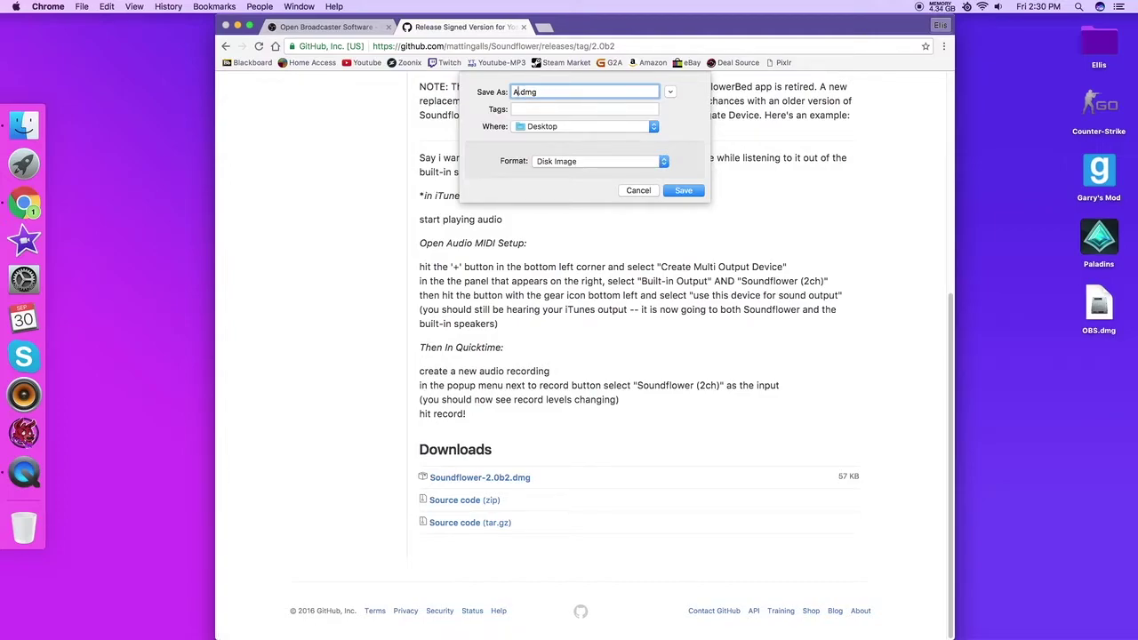
type("Soundflower")
left_click(680, 191)
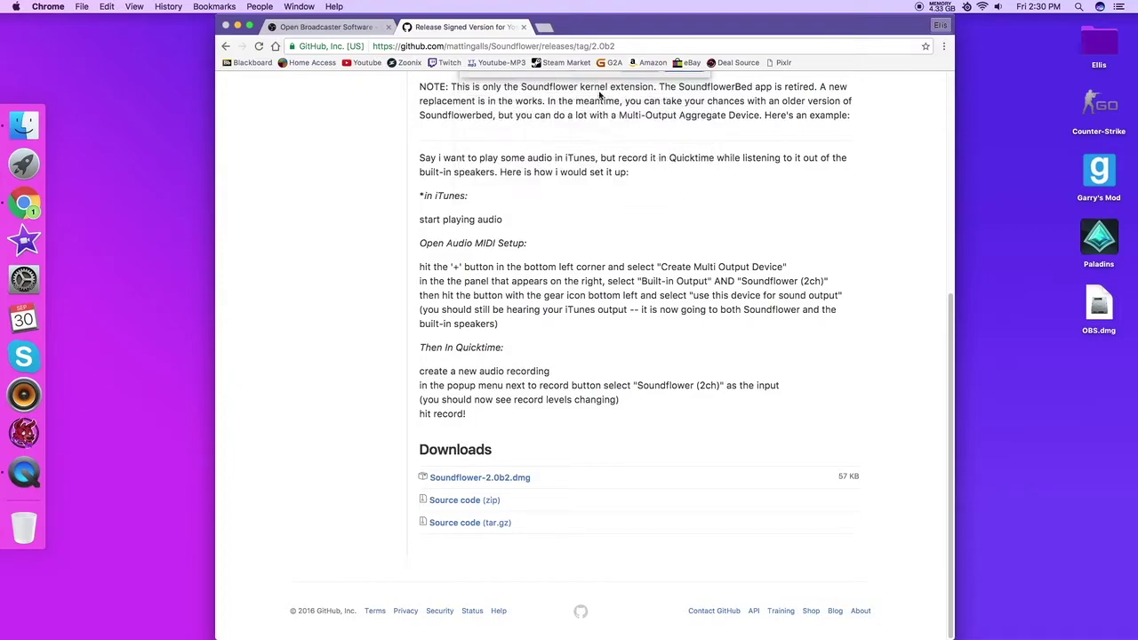
double_click(1100, 306)
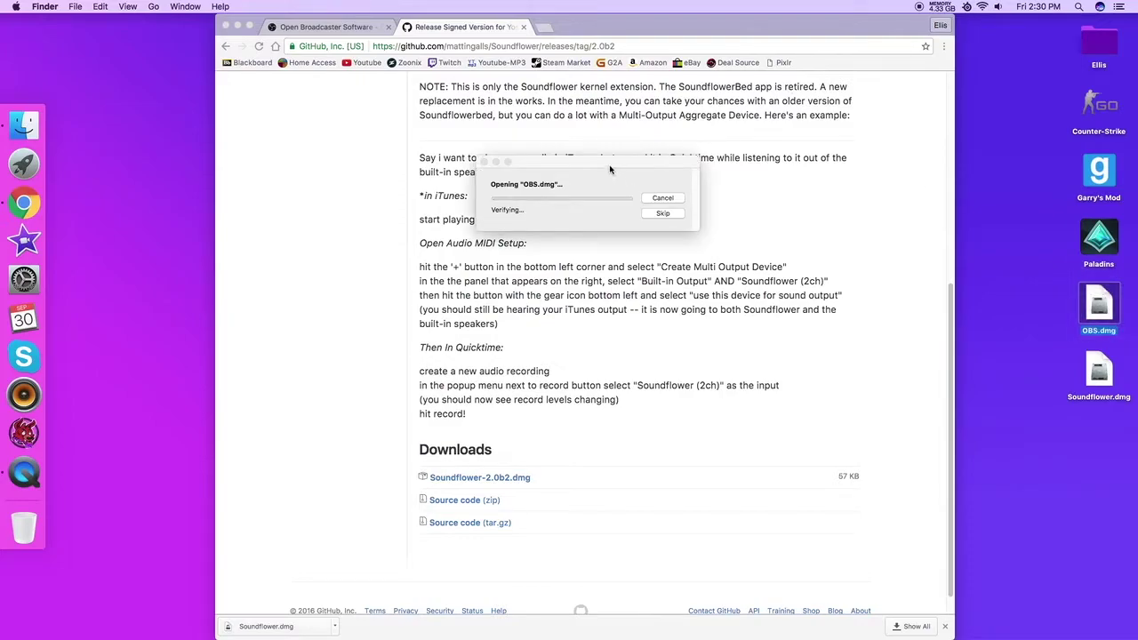
Run OBS.pkg without disk verification, authorize the install, then close the installer and disk window
left_click(662, 215)
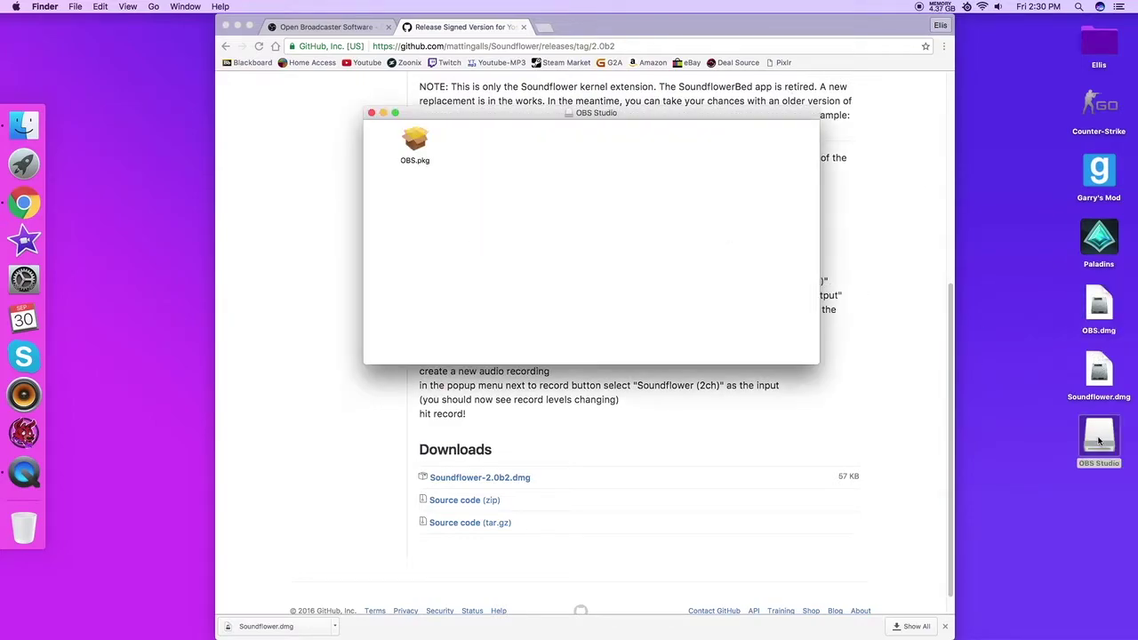
double_click(411, 142)
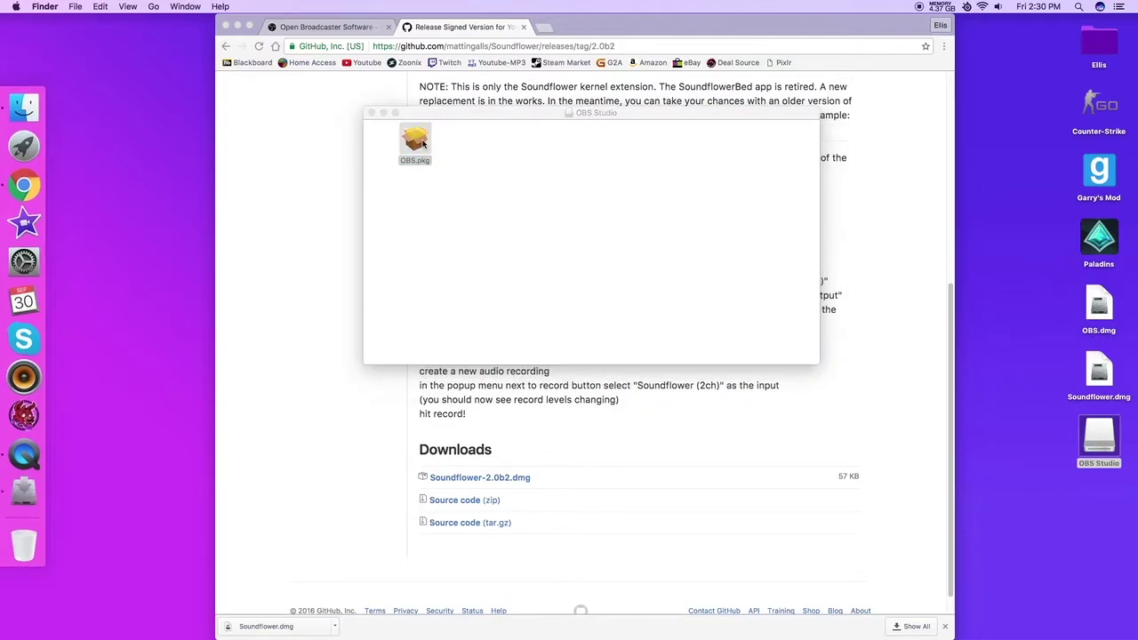
left_click(722, 391)
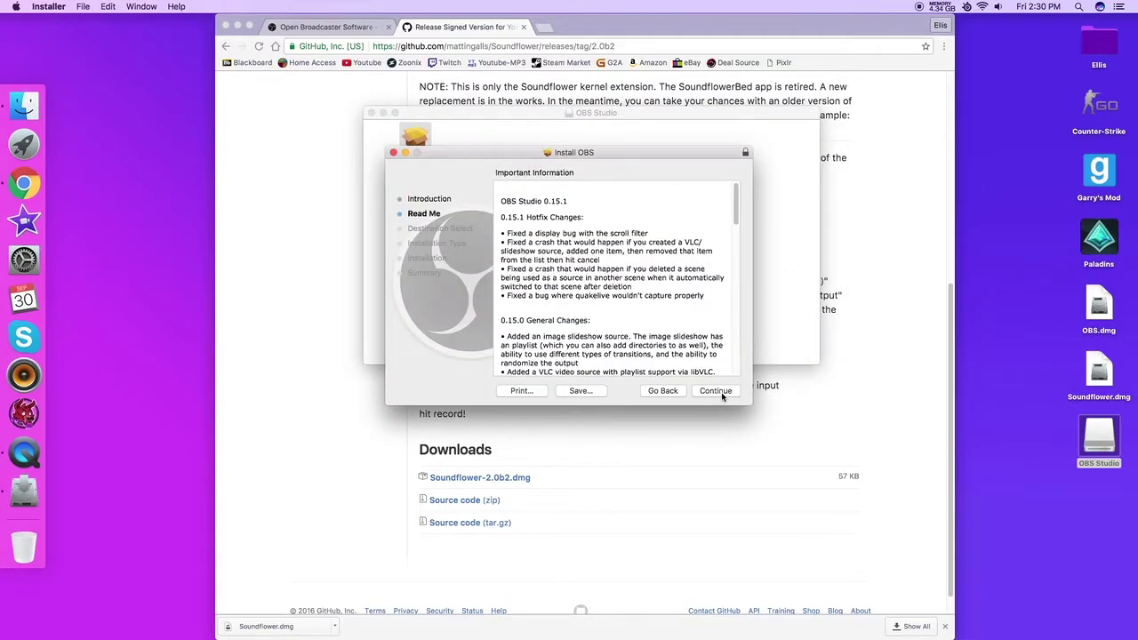
left_click(722, 391)
left_click(722, 391)
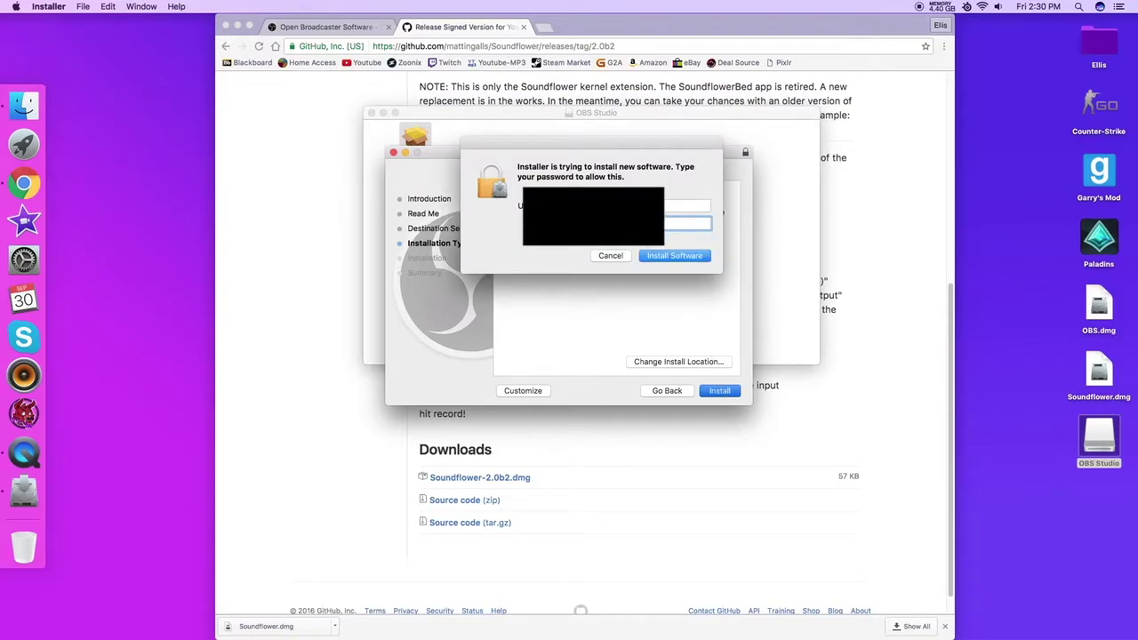
left_click(684, 257)
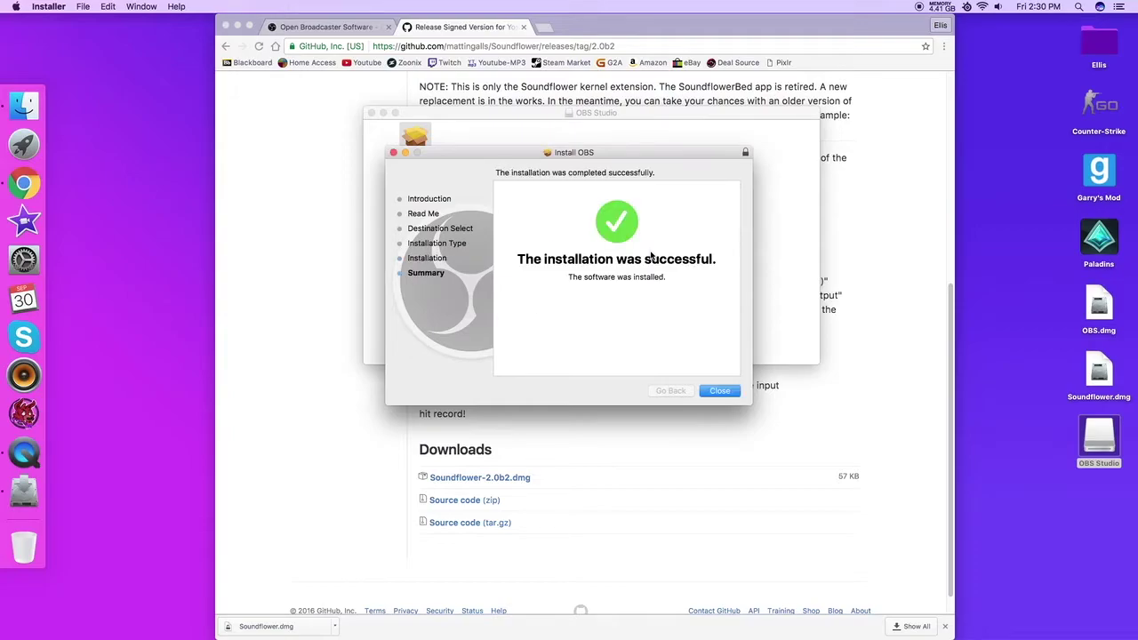
left_click(725, 390)
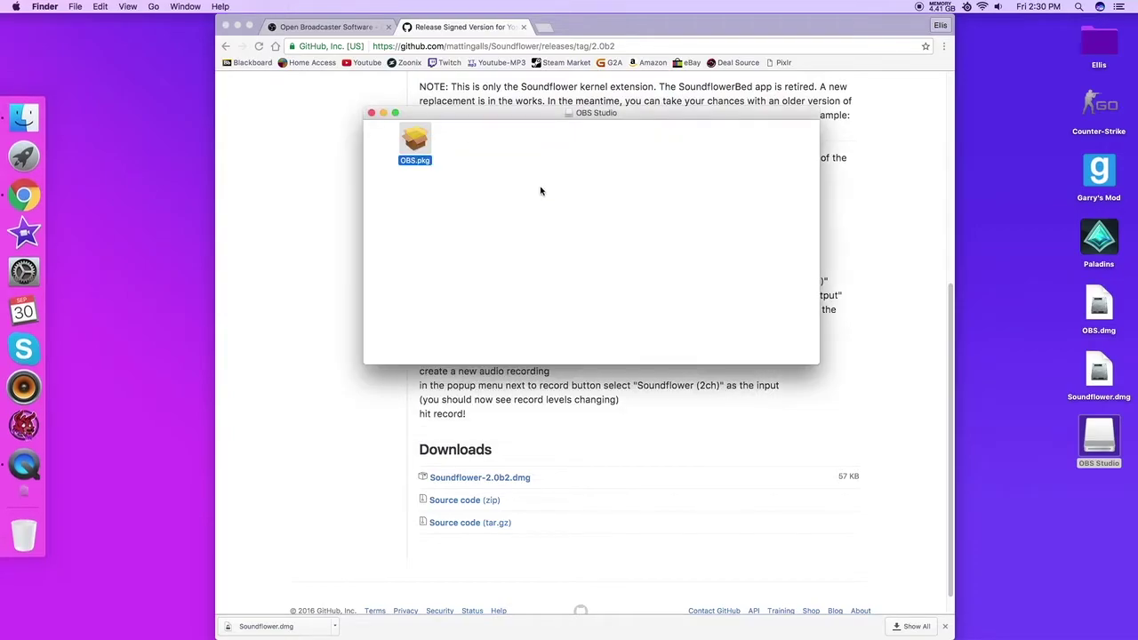
left_click(373, 113)
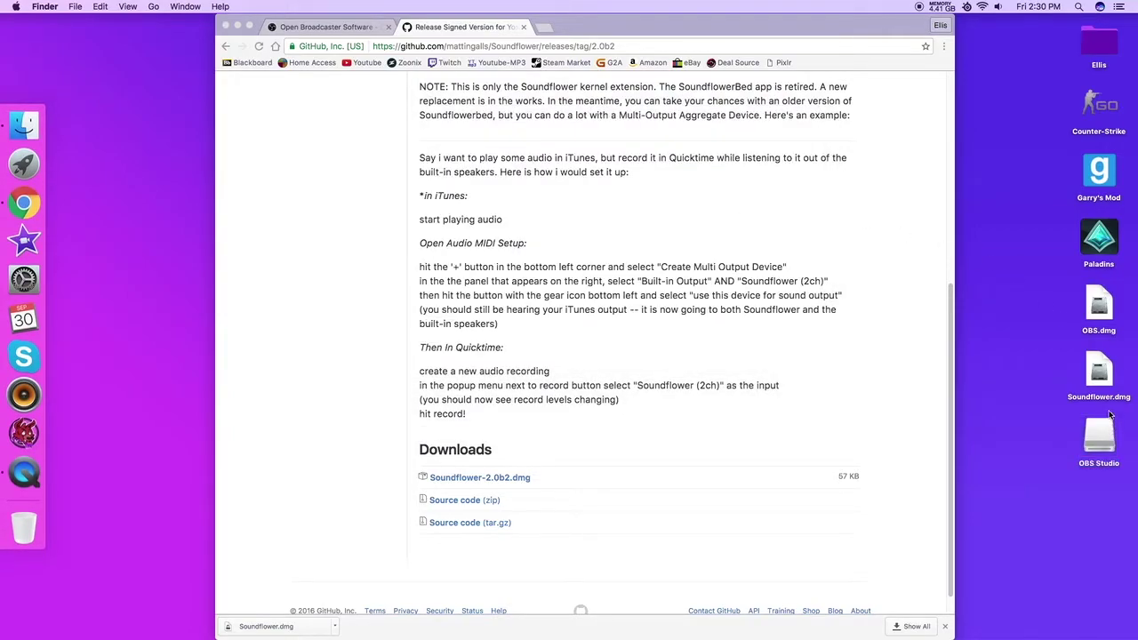
Open Soundflower.dmg, trash OBS.dmg and eject the OBS Studio volume
double_click(1100, 374)
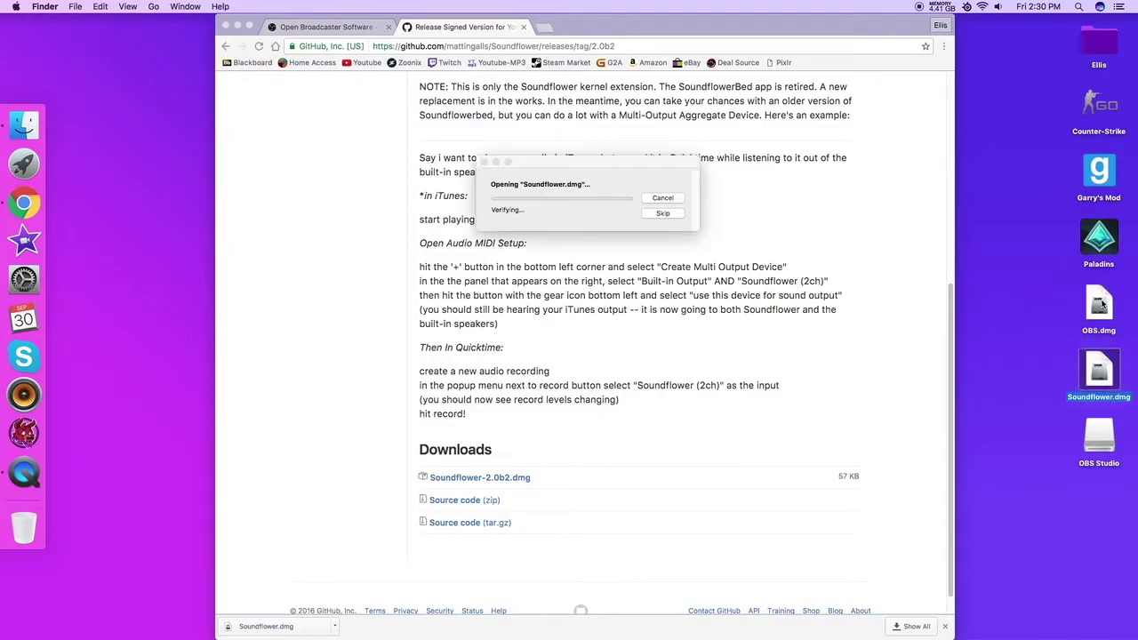
left_click_drag(1099, 307, 24, 525)
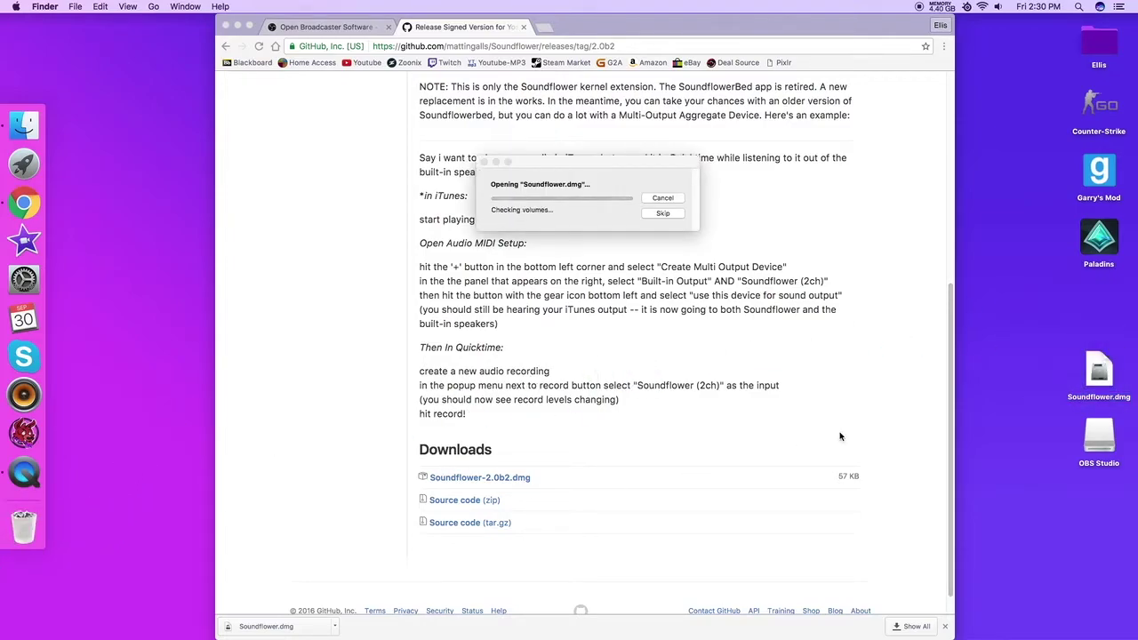
left_click_drag(1109, 443, 24, 526)
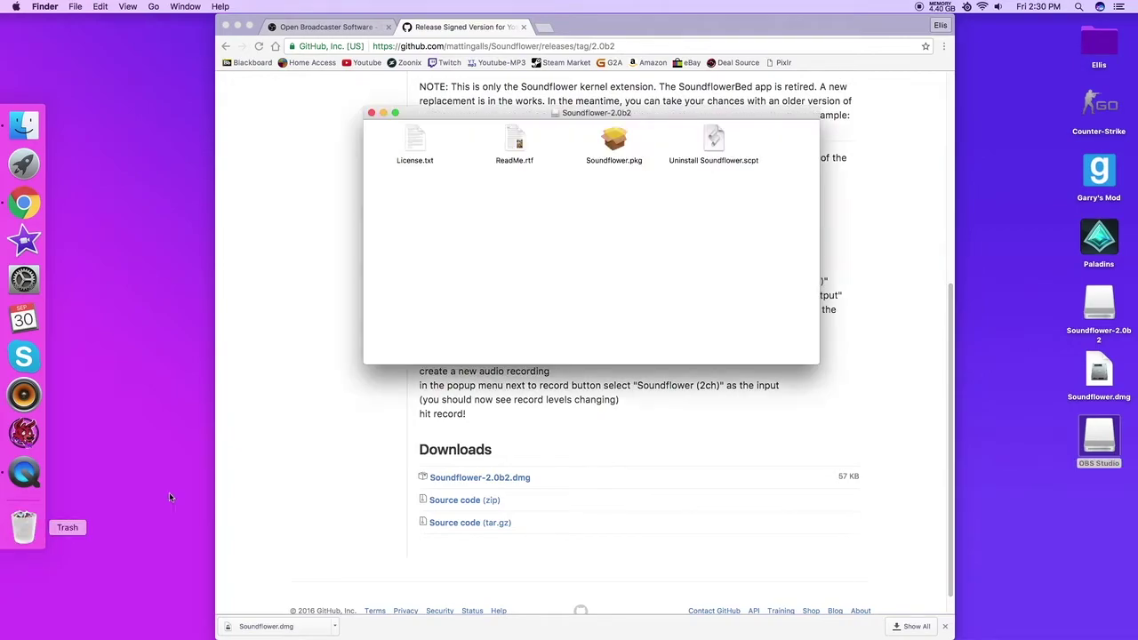
Run Soundflower.pkg with administrator credentials and close the installer after success
double_click(613, 143)
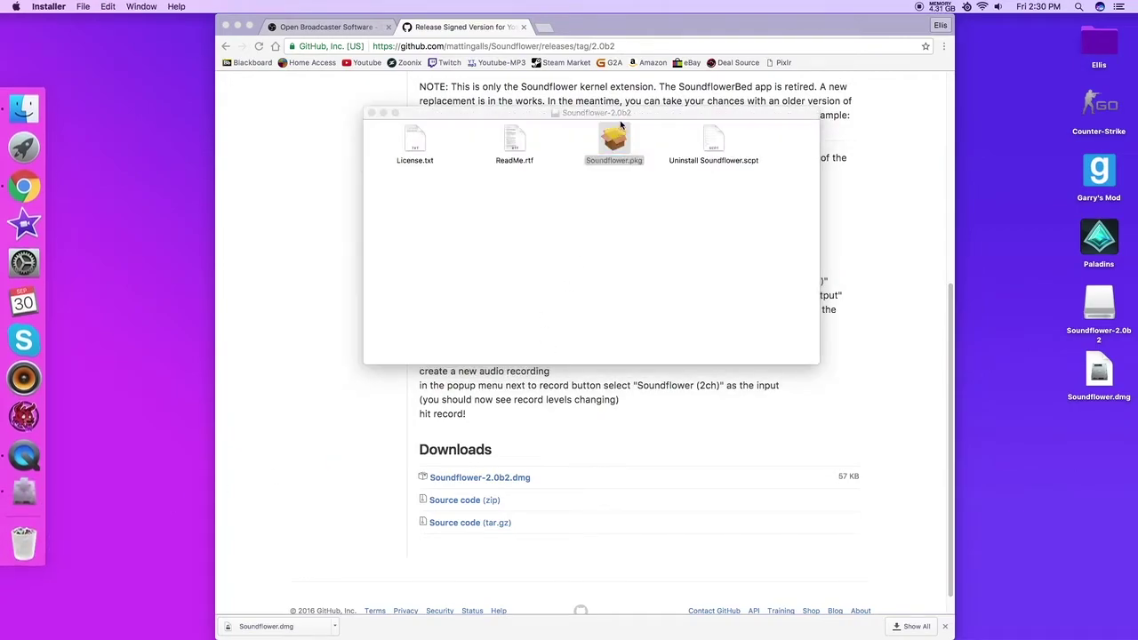
left_click(716, 391)
left_click(719, 391)
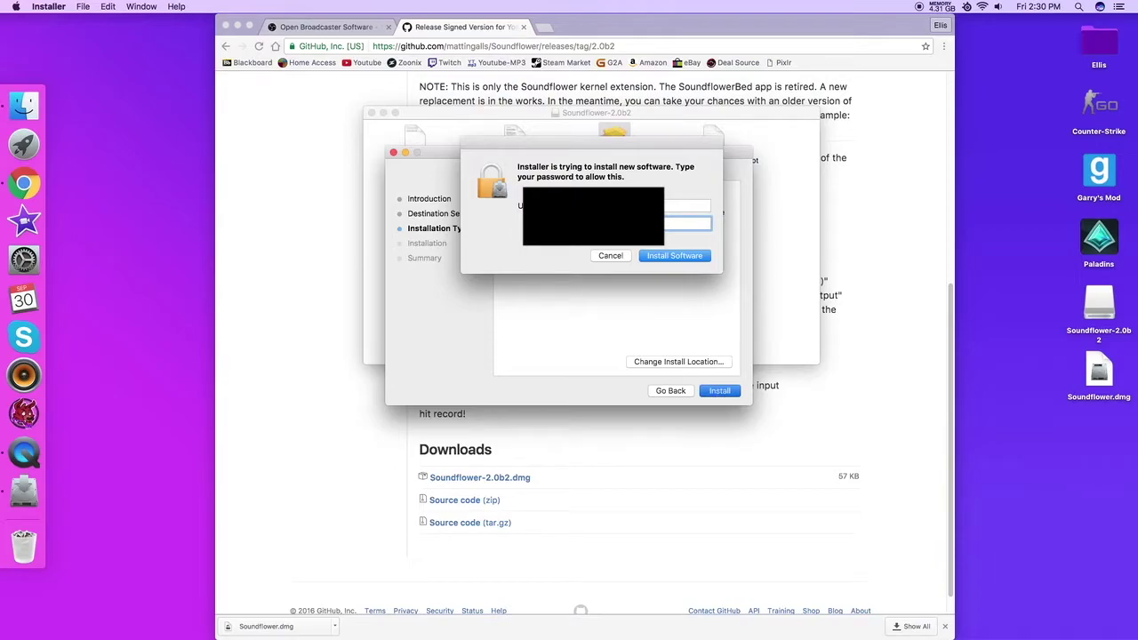
left_click(690, 205)
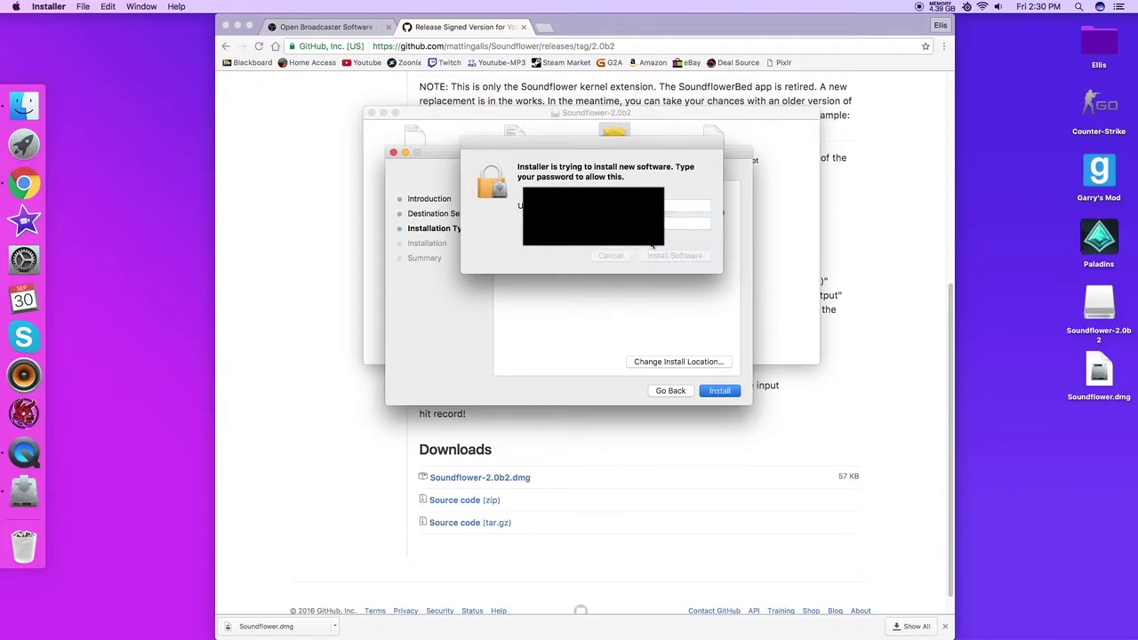
key("Tab")
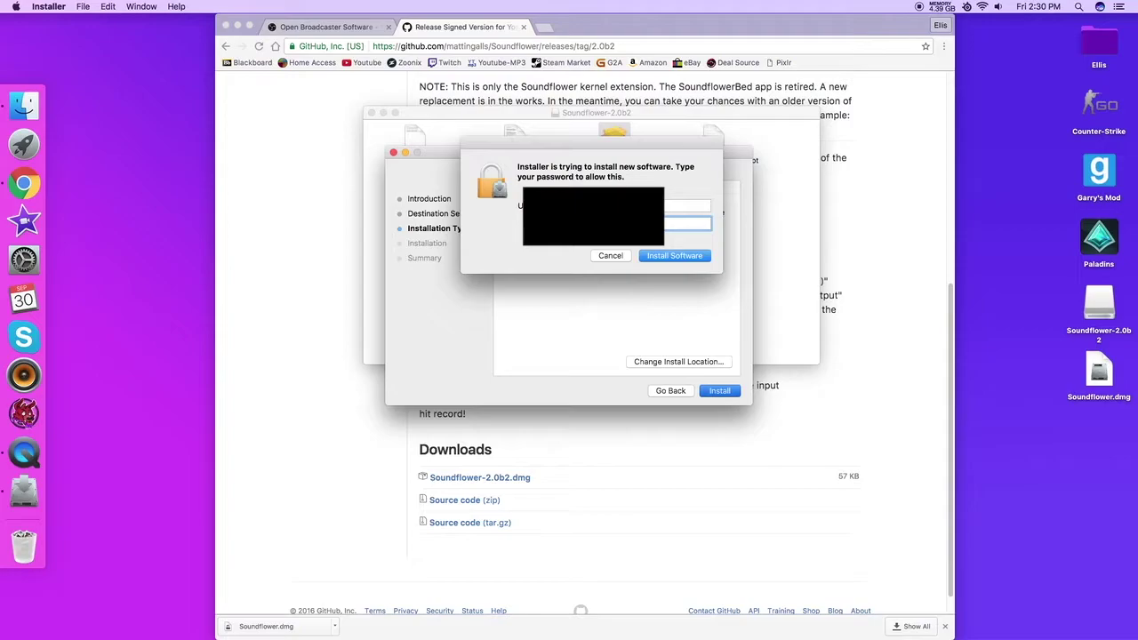
key("Return")
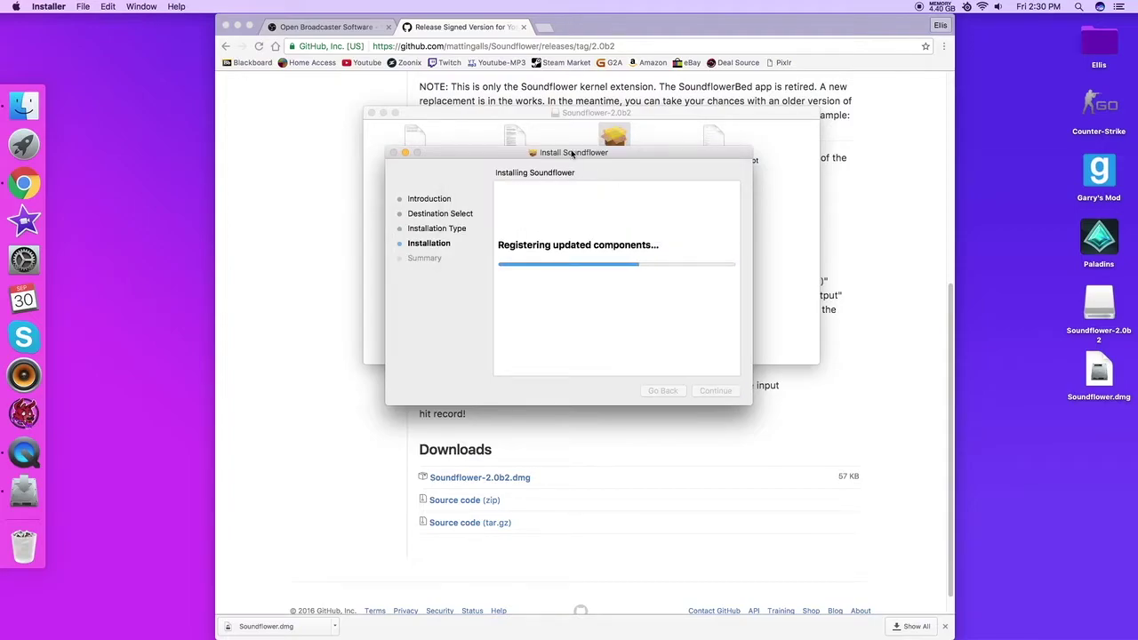
left_click(372, 114)
left_click_drag(620, 155, 637, 130)
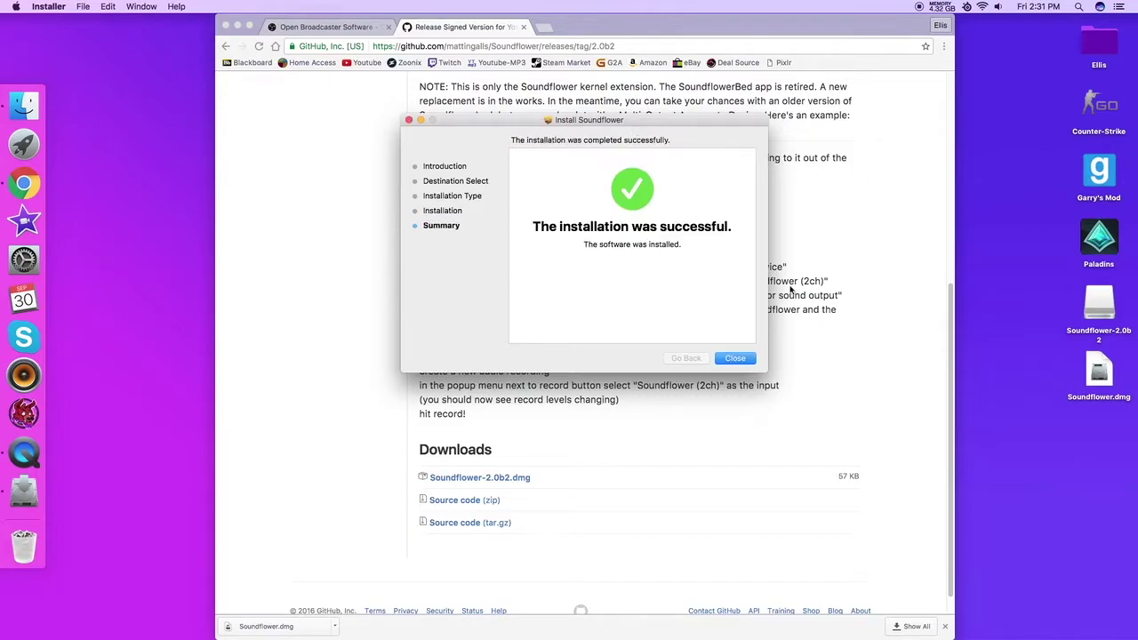
left_click(736, 358)
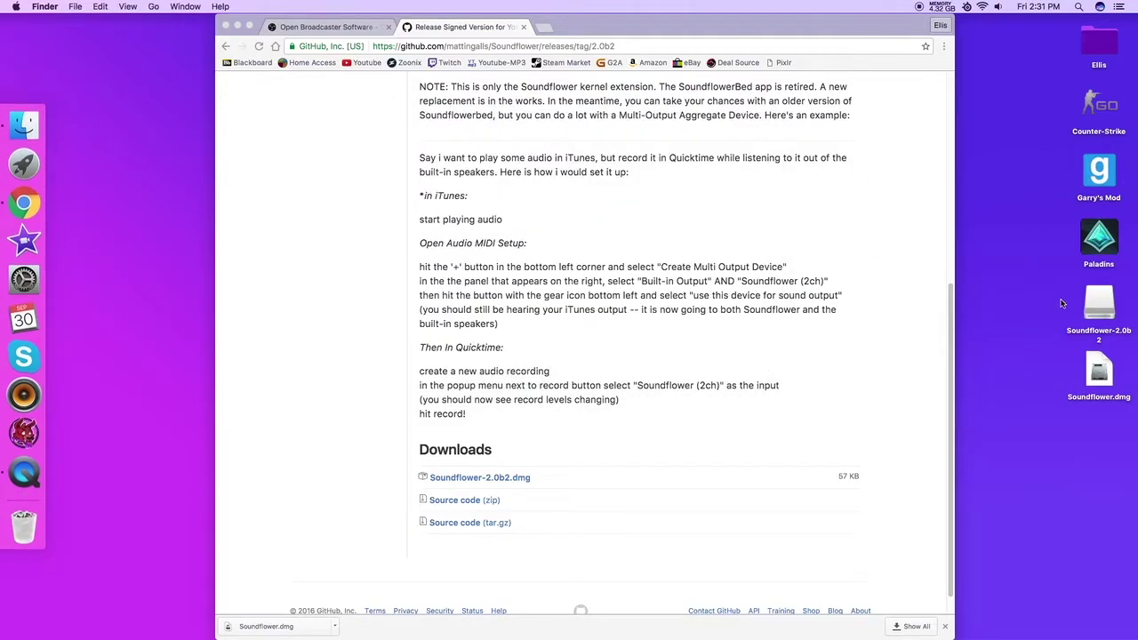
Move both Soundflower files to the Trash and empty it
left_click_drag(1061, 303, 1129, 404)
left_click_drag(1099, 307, 64, 515)
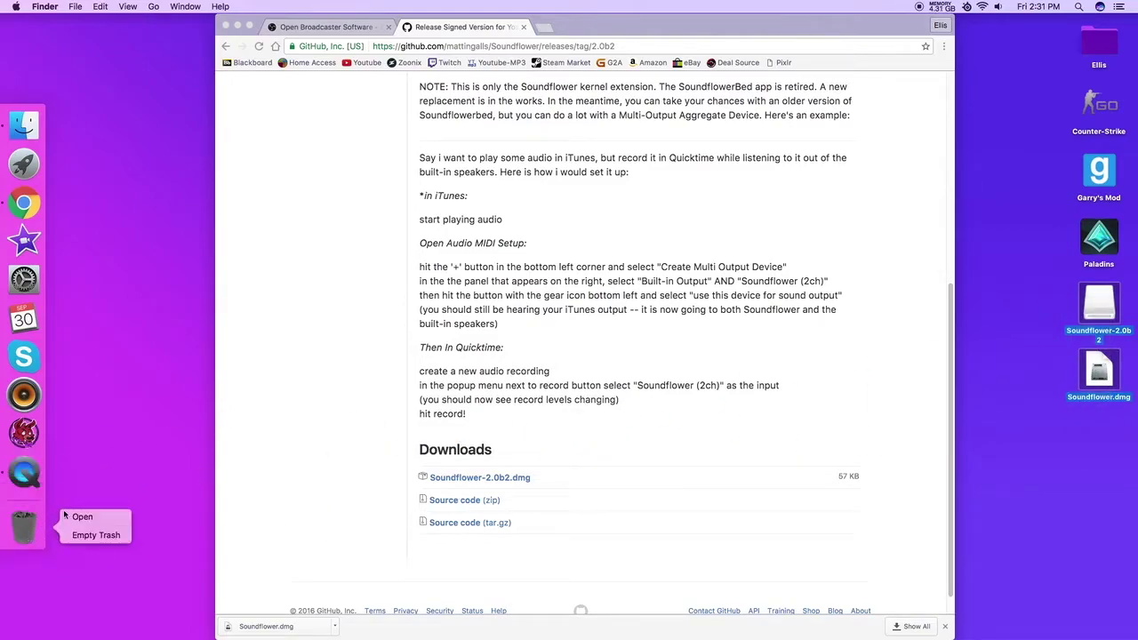
left_click(94, 534)
left_click(670, 223)
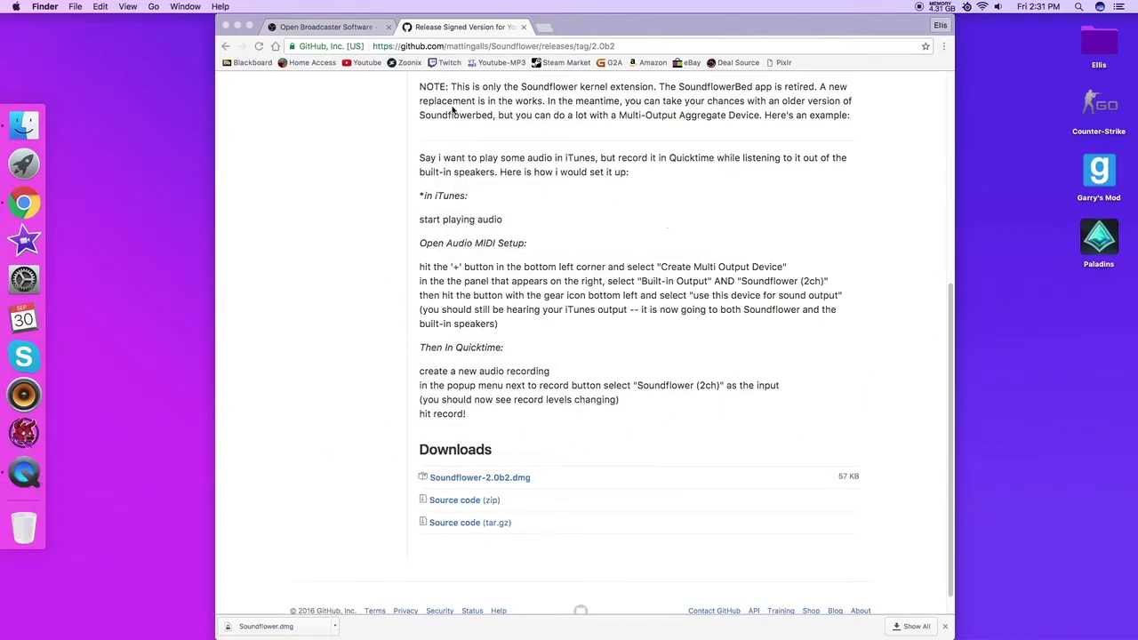
Close the Soundflower and OBS tabs and quit Chrome from its Dock menu
double_click(453, 112)
left_click(523, 27)
left_click(387, 27)
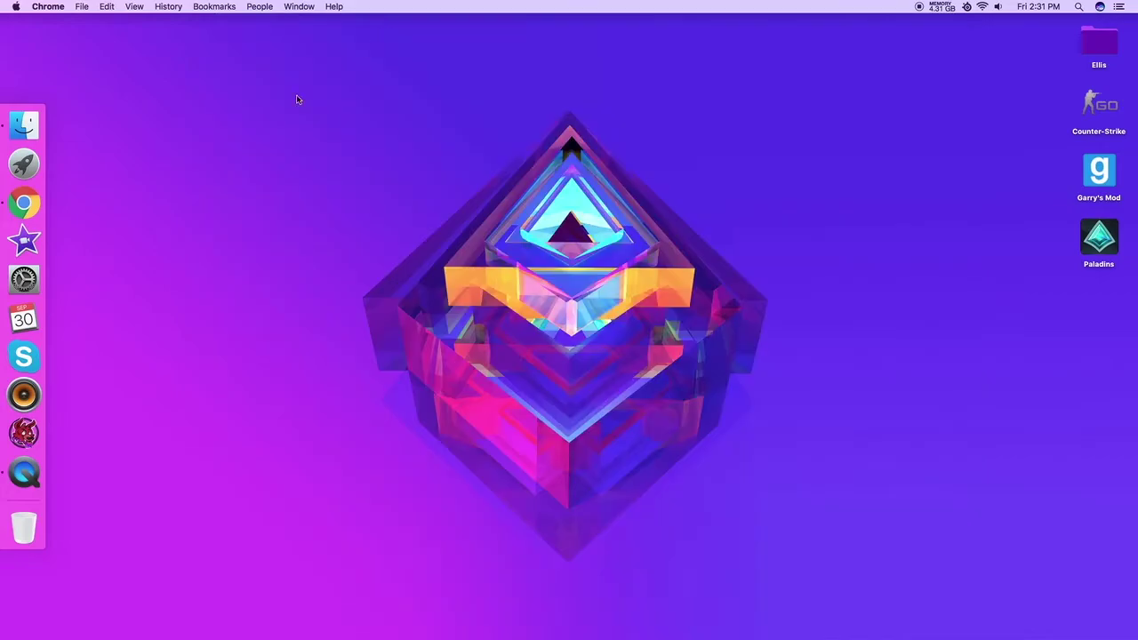
right_click(25, 203)
left_click(91, 212)
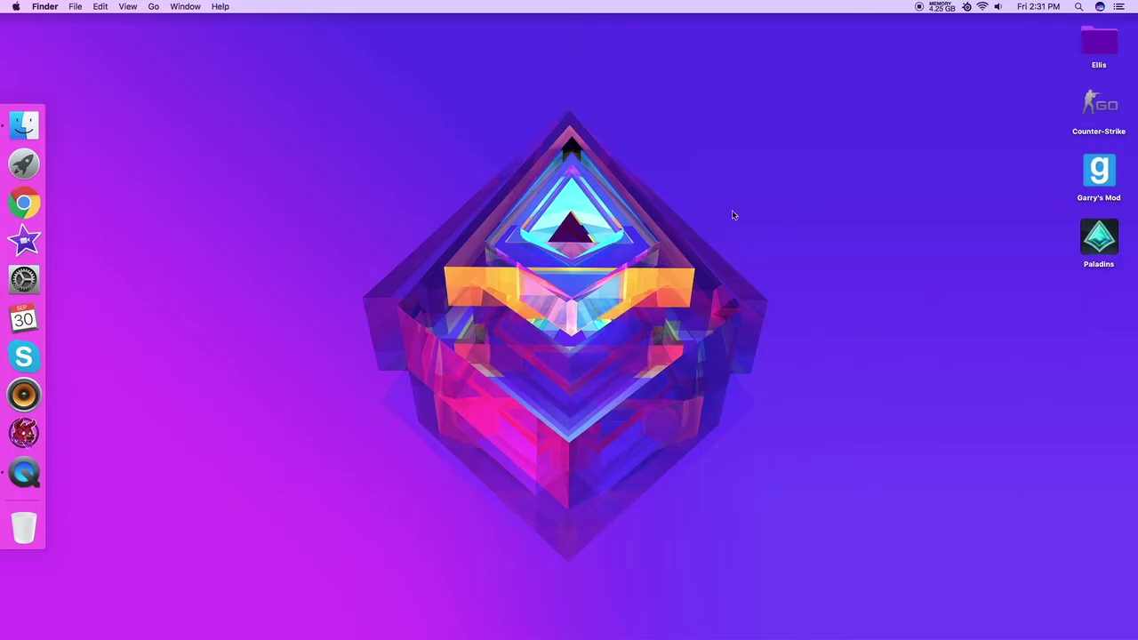
Launch Audio MIDI Setup through a Spotlight search for 'audio'
left_click(1079, 6)
type("audio")
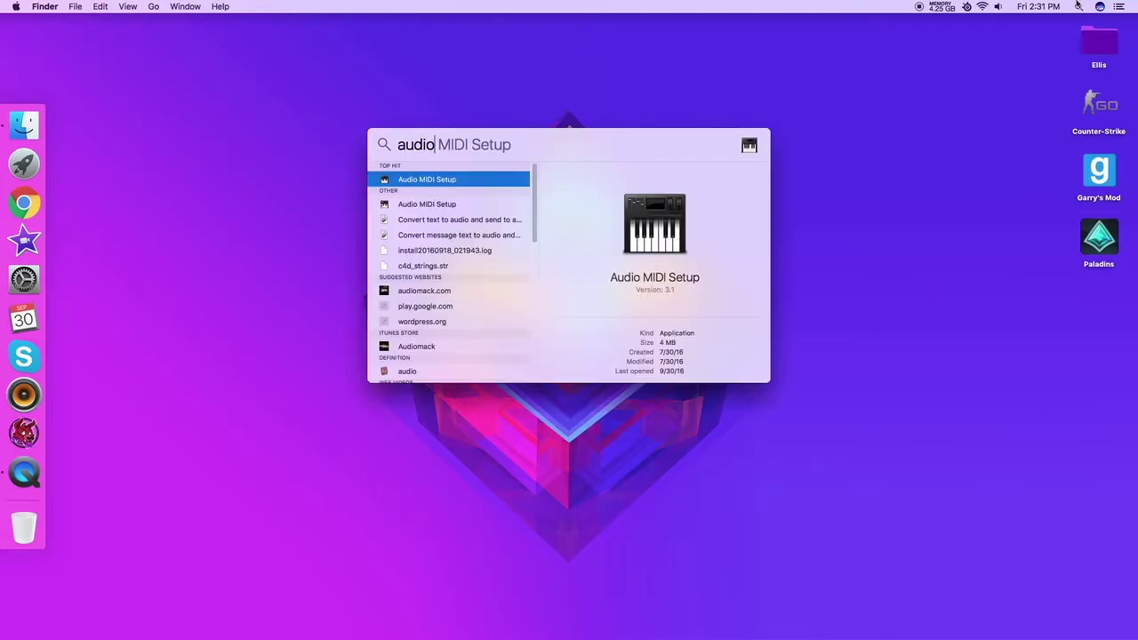
key("Return")
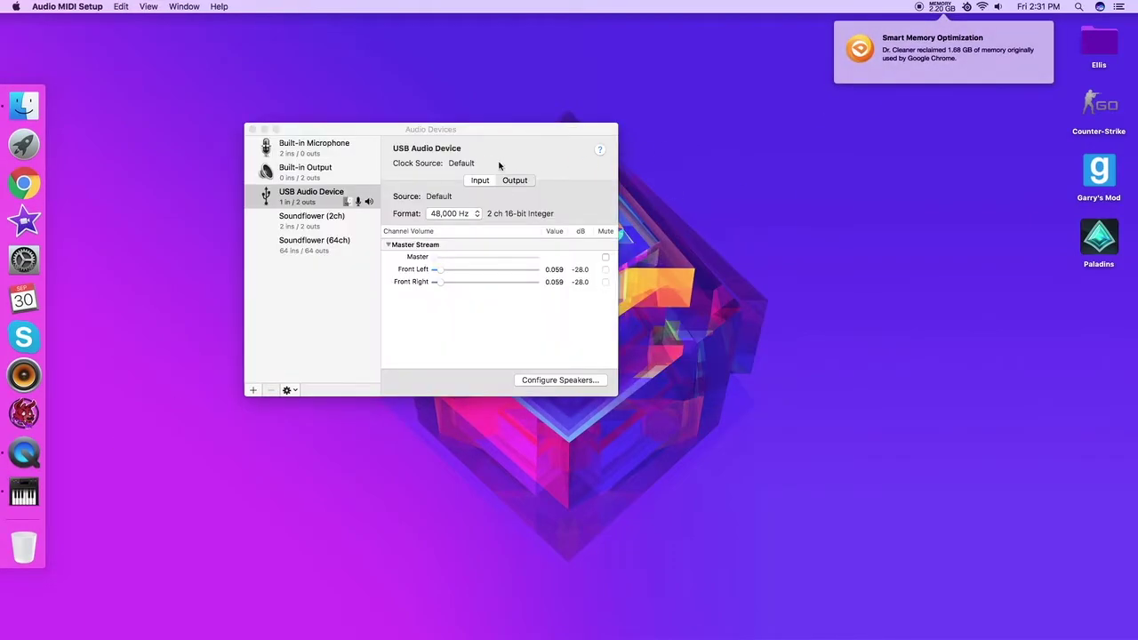
Move the Audio Devices window up and review the USB, Built-in Output and Microphone settings
left_click_drag(505, 131, 712, 49)
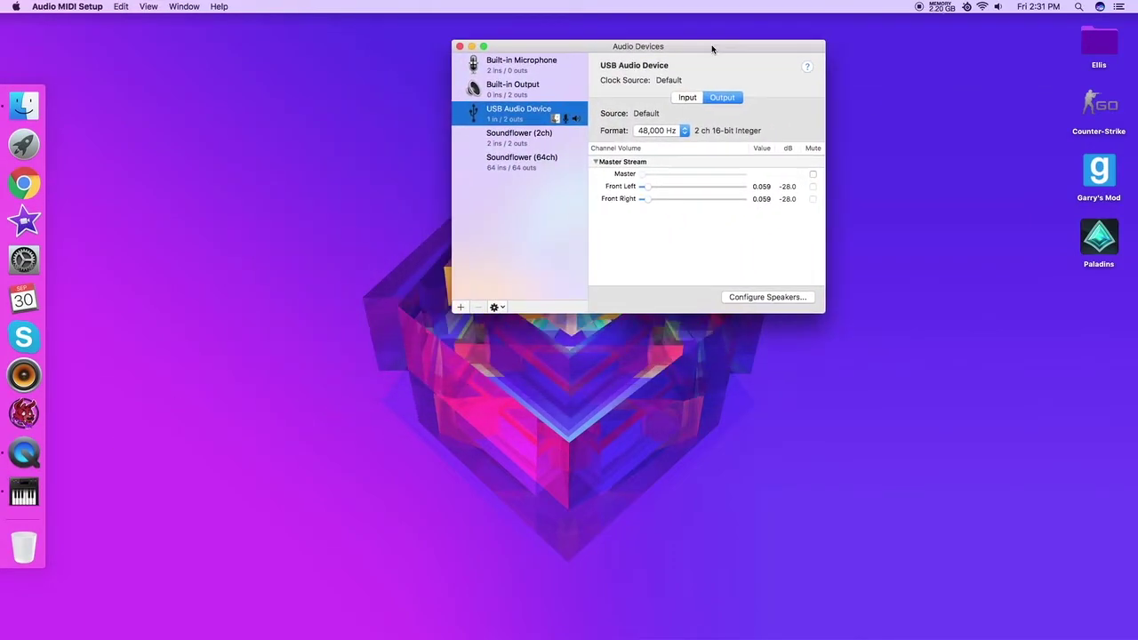
left_click(498, 89)
left_click(505, 67)
left_click(510, 79)
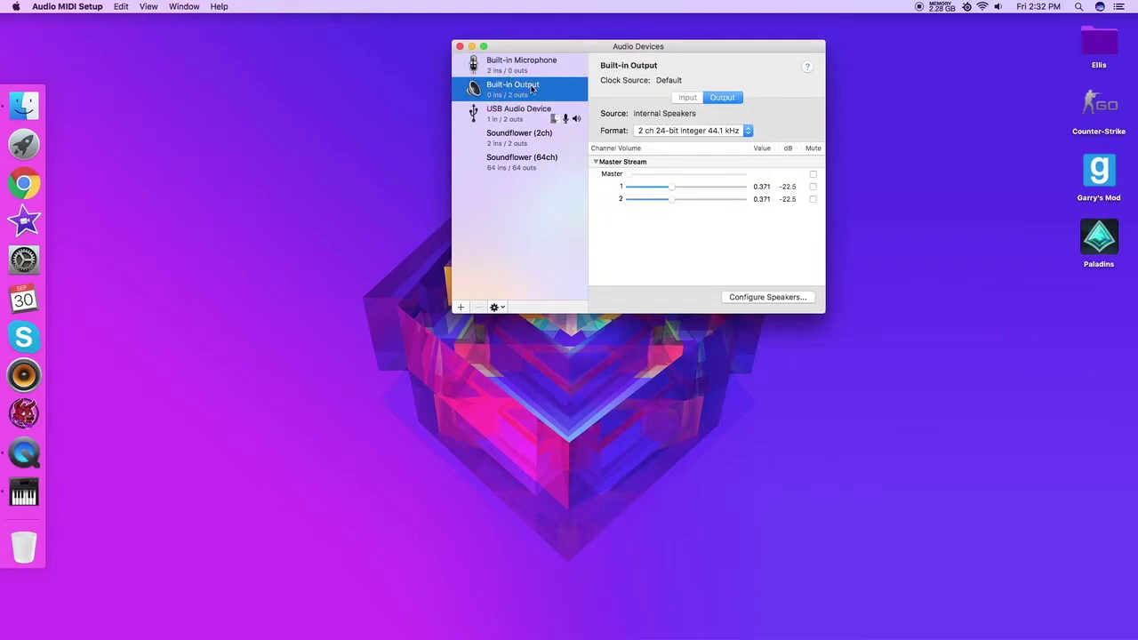
left_click(531, 59)
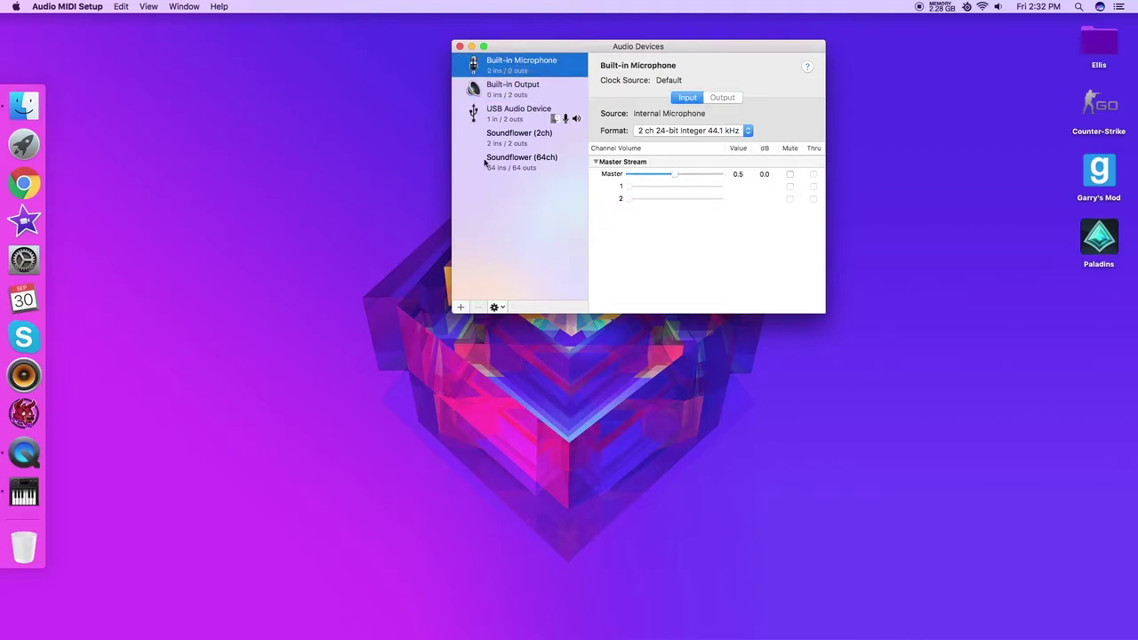
Create a new Aggregate Device and a new Multi-Output Device from the + menu
left_click(461, 306)
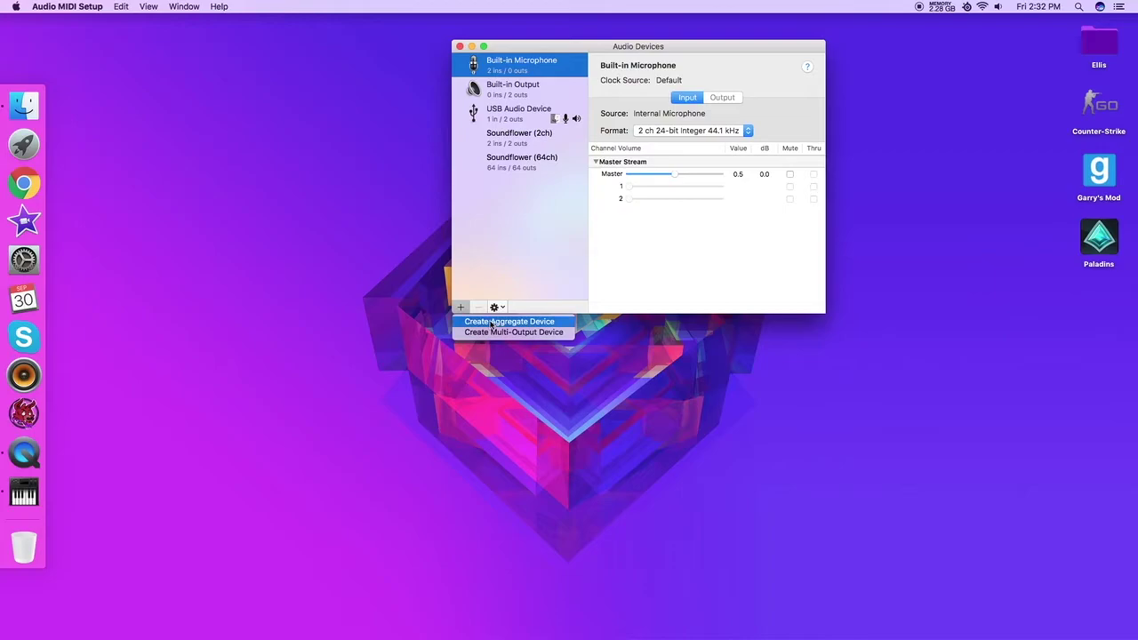
left_click(490, 322)
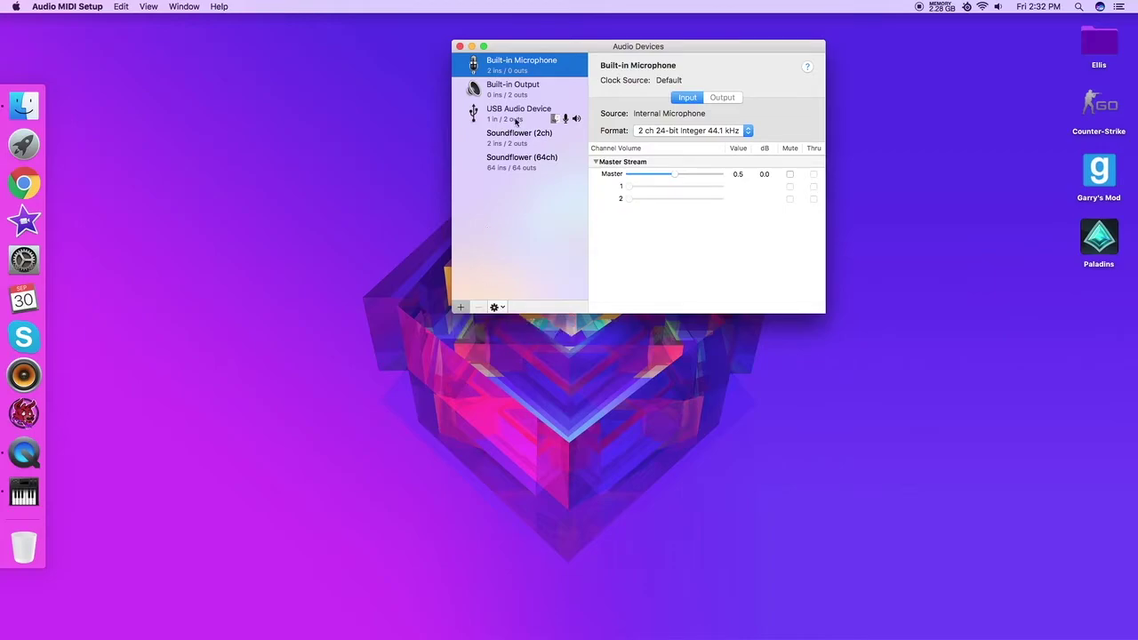
left_click(466, 307)
left_click(471, 334)
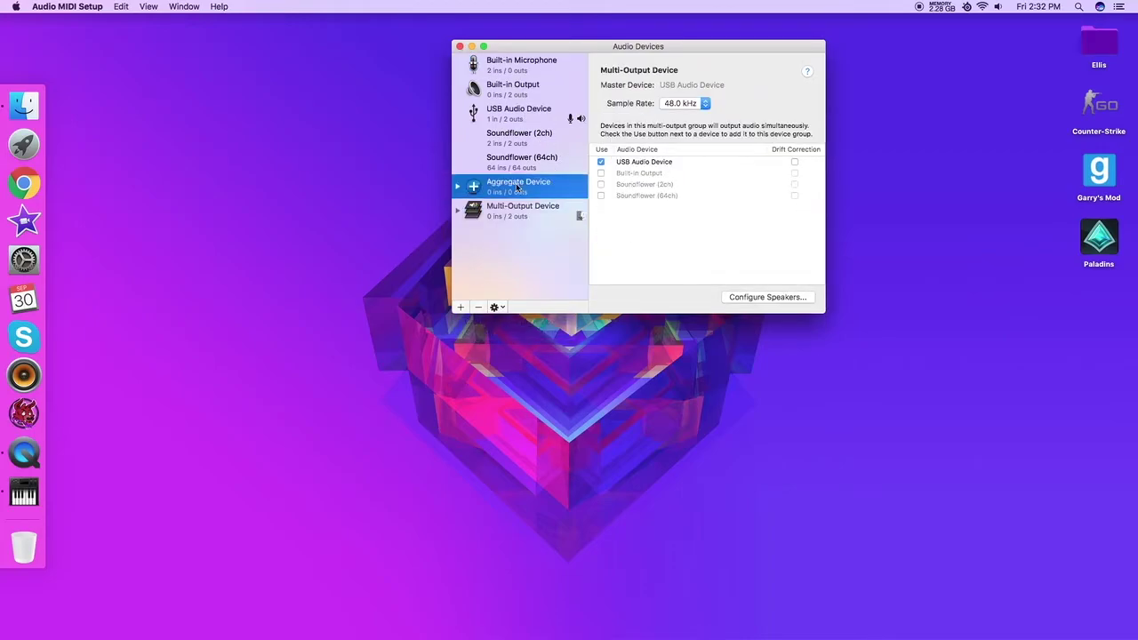
left_click(516, 183)
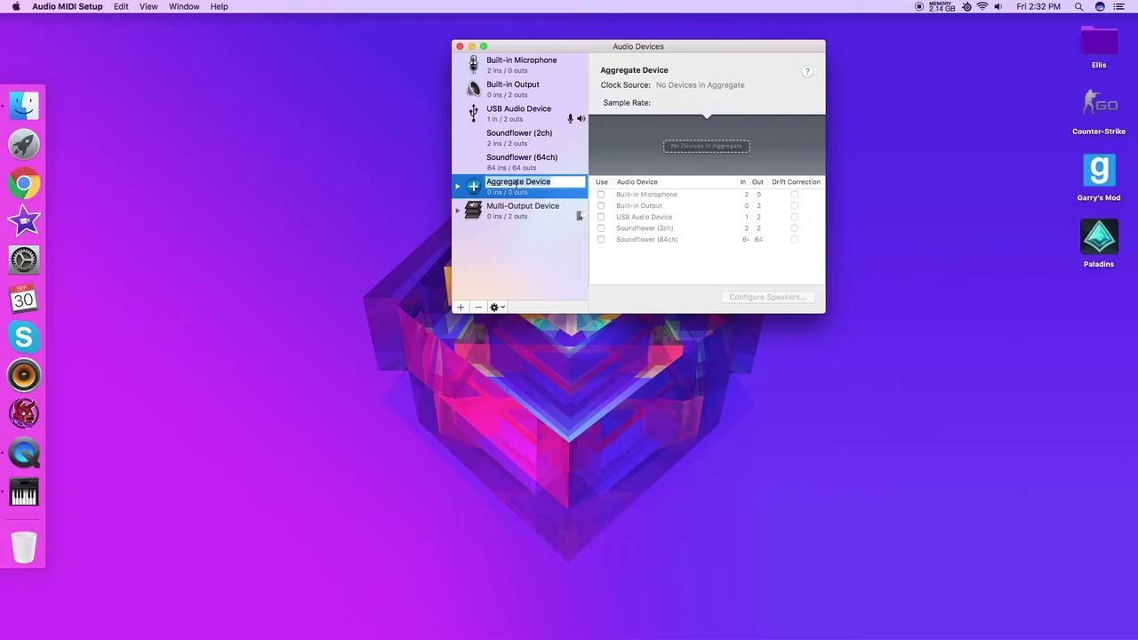
Name the aggregate 'Input' and the multi-output 'Output', then add USB Audio Device to Input
type("Input")
key("Return")
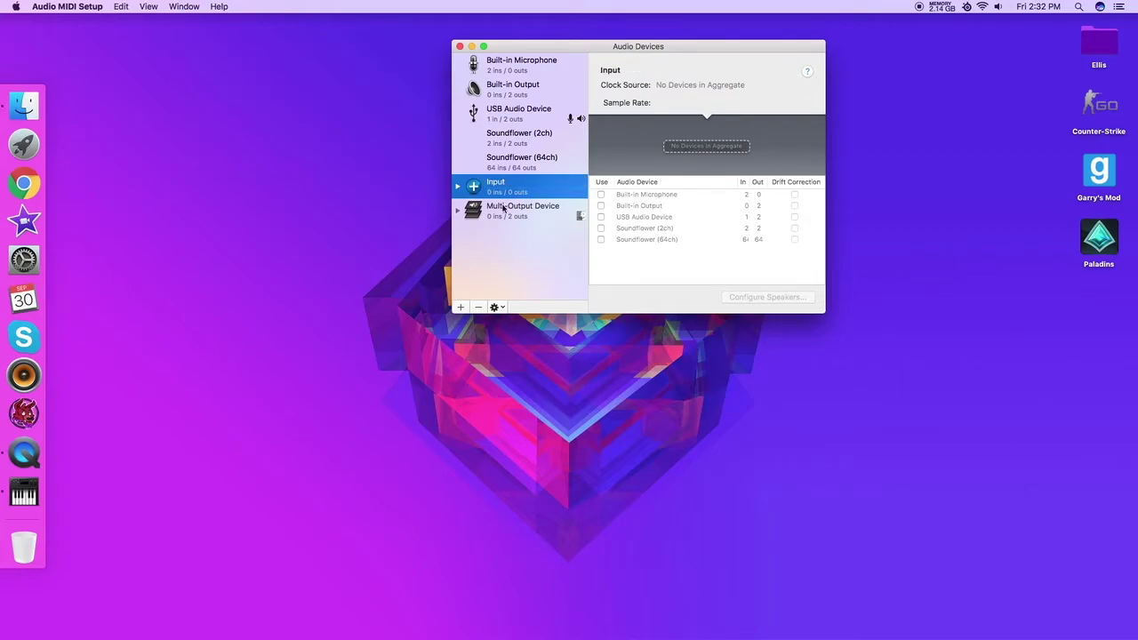
left_click(528, 206)
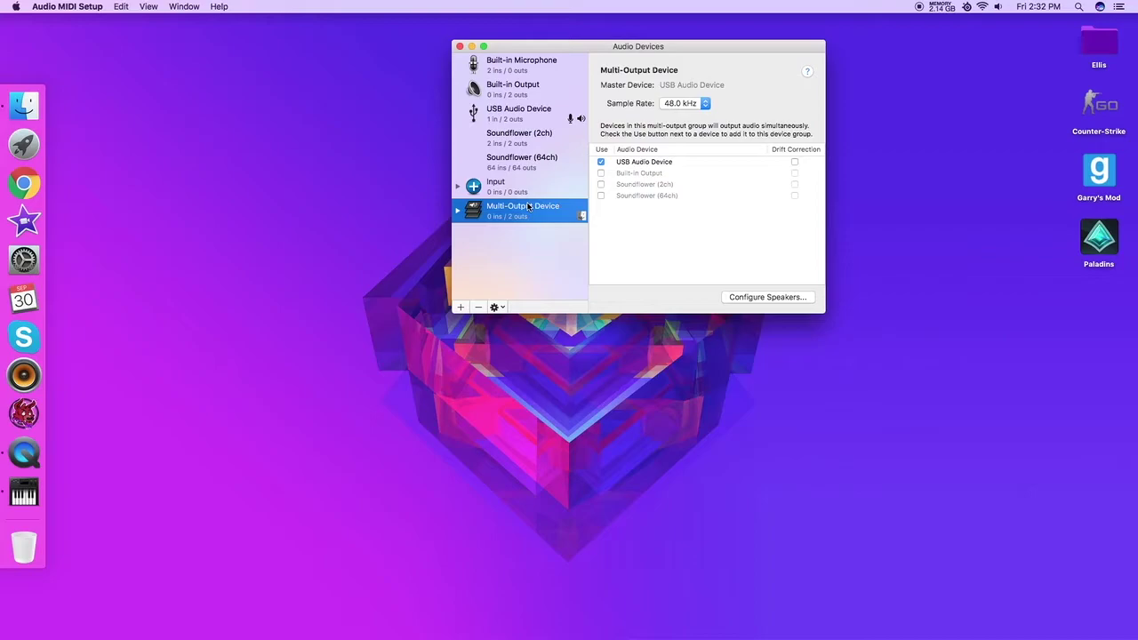
left_click(528, 207)
triple_click(526, 205)
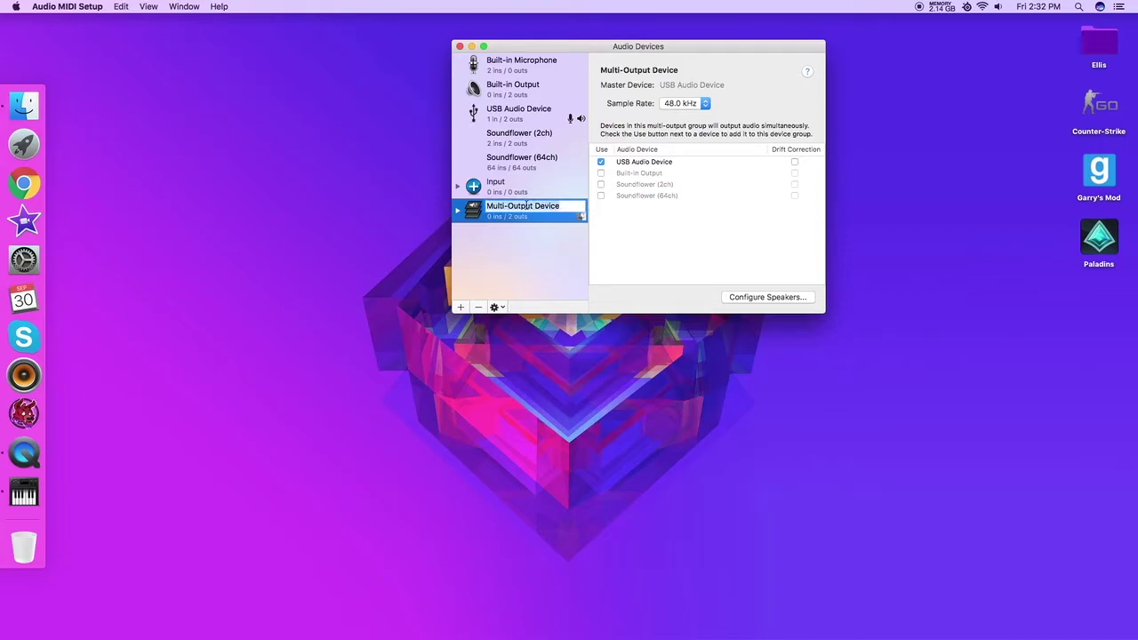
key("BackSpace")
type("Outpu")
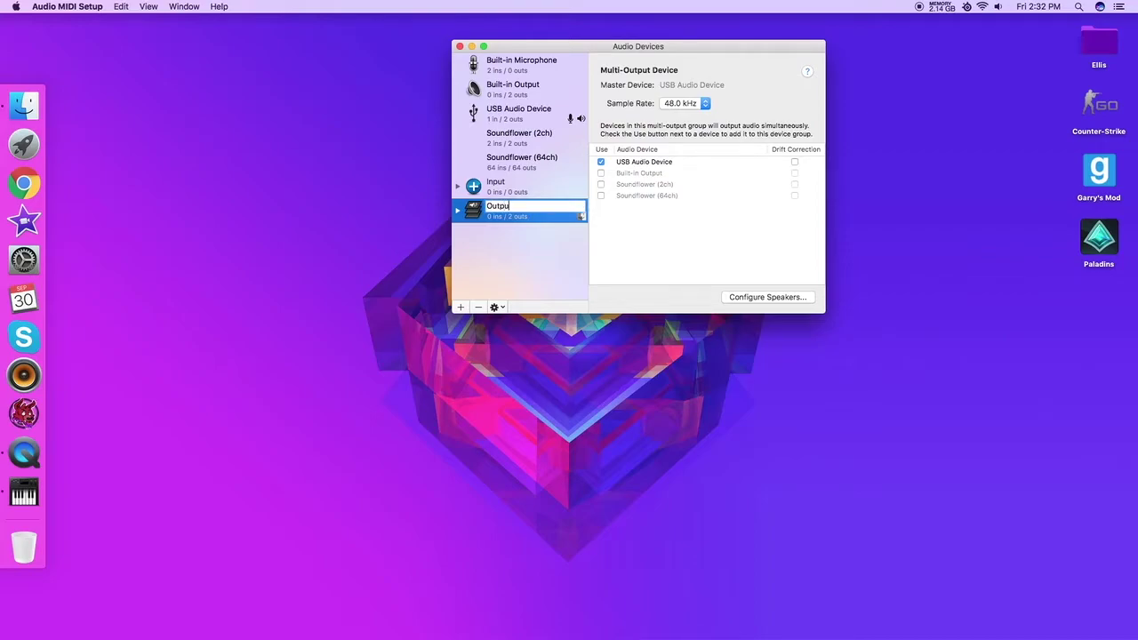
type("t")
key("Return")
left_click(527, 182)
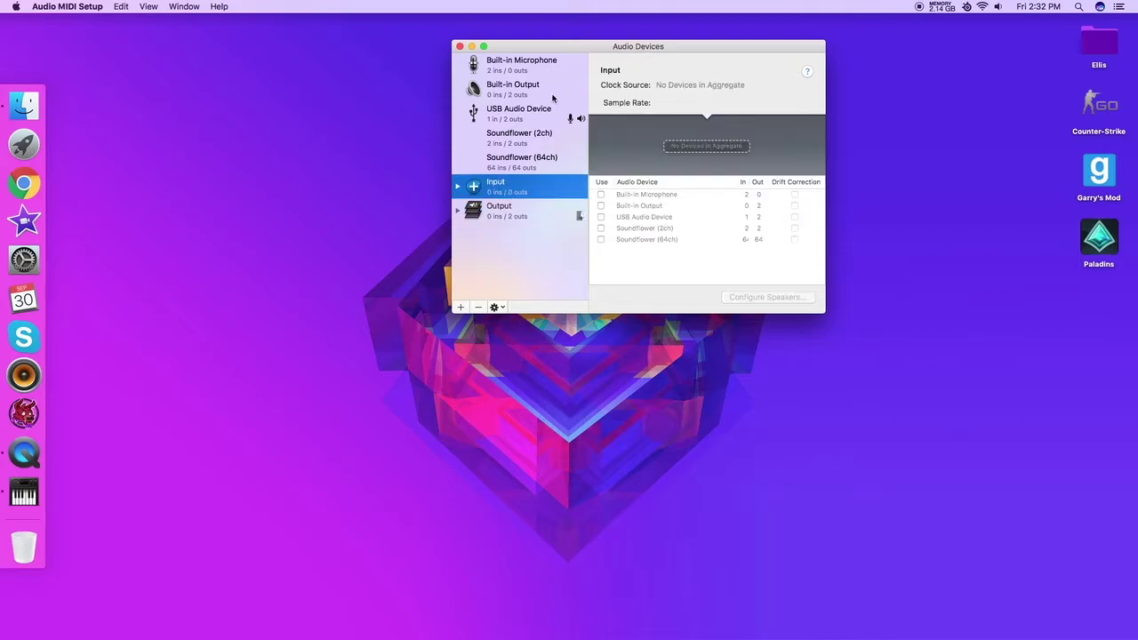
left_click(601, 217)
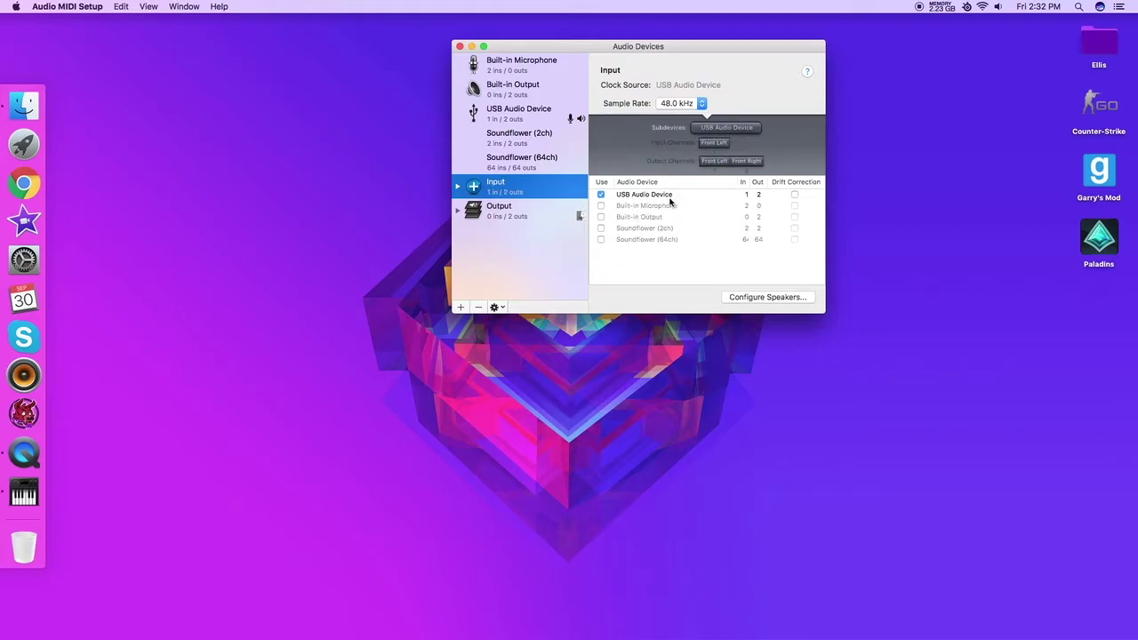
Add Soundflower (2ch) to Input, keep USB Audio Device as clock source, and make Input the sound input
left_click(601, 229)
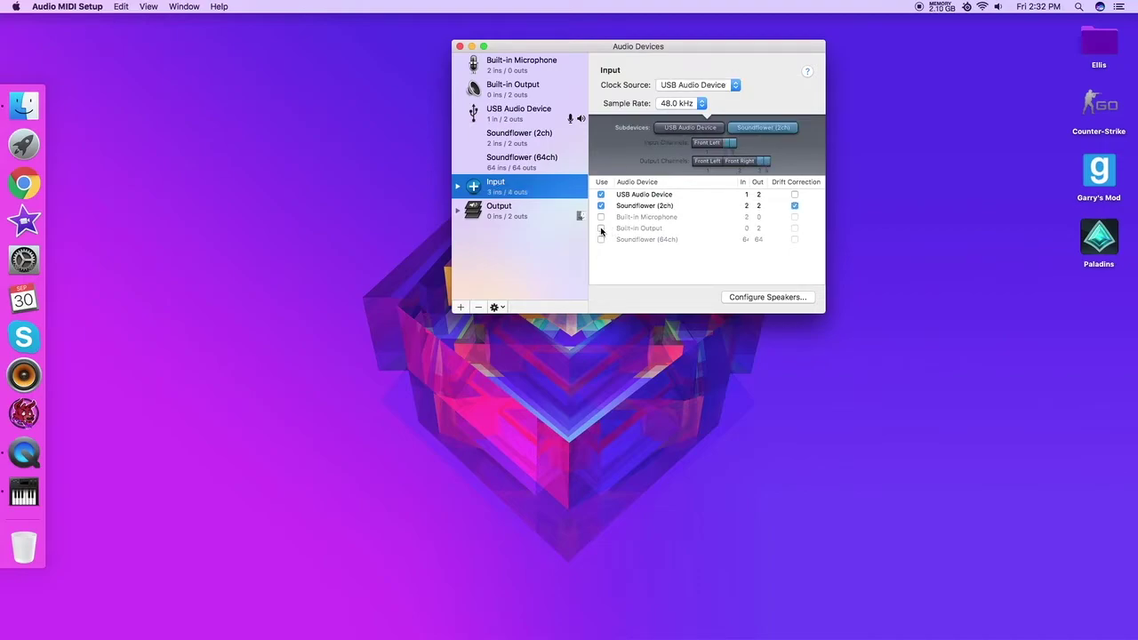
left_click(707, 87)
left_click(680, 84)
right_click(516, 184)
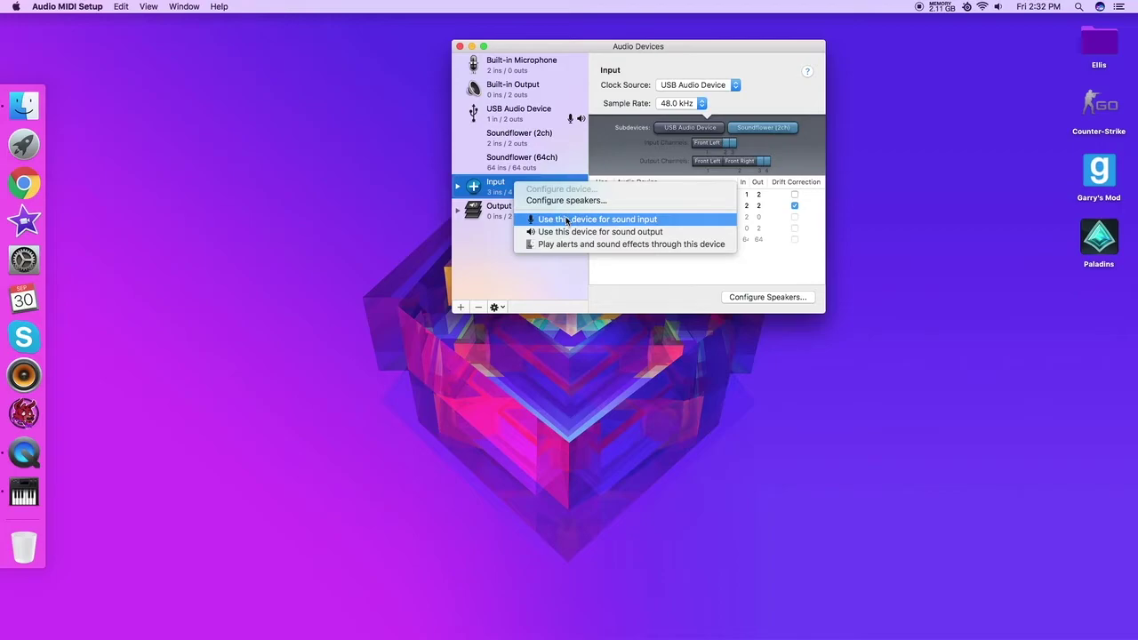
left_click(567, 221)
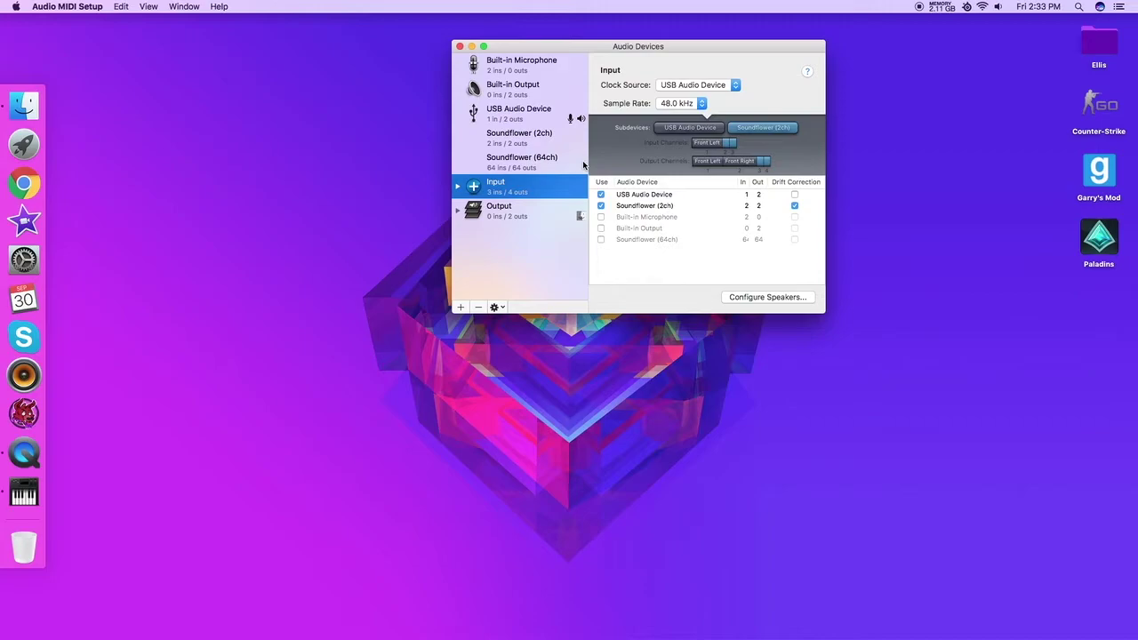
left_click(520, 211)
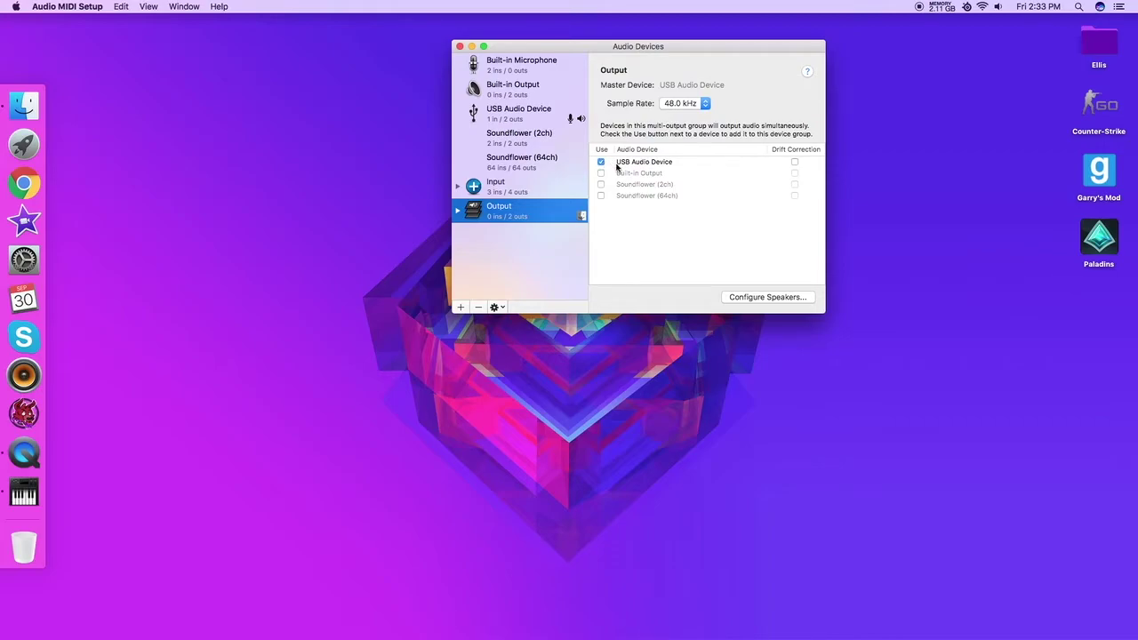
Add Soundflower (2ch) to Output, set Output as the sound output device, and quit Audio MIDI Setup
left_click(601, 184)
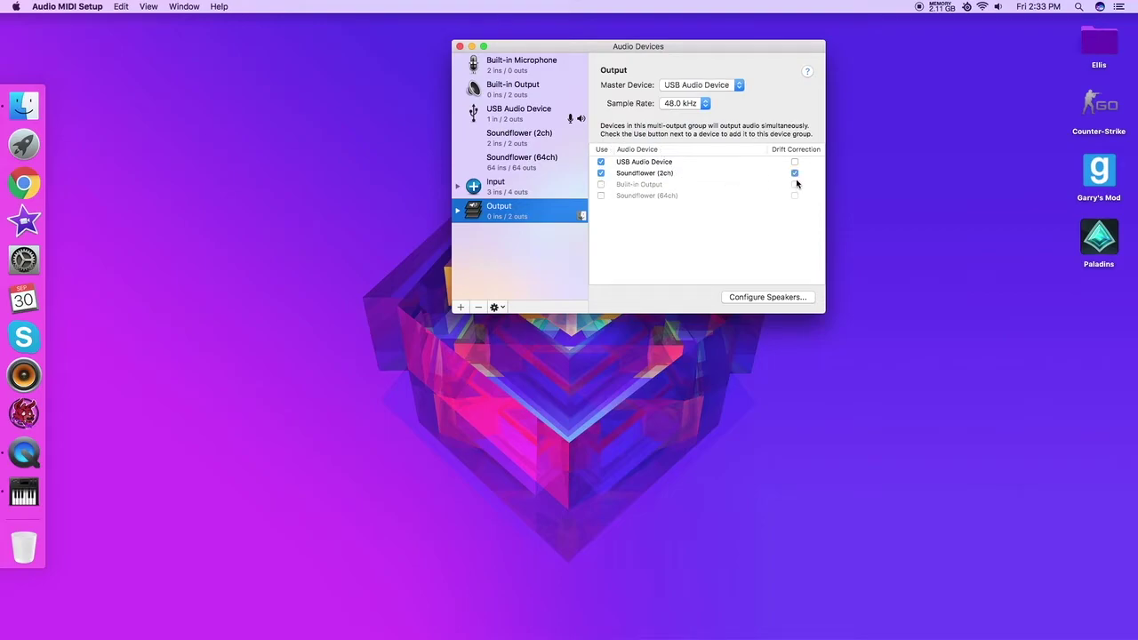
right_click(553, 210)
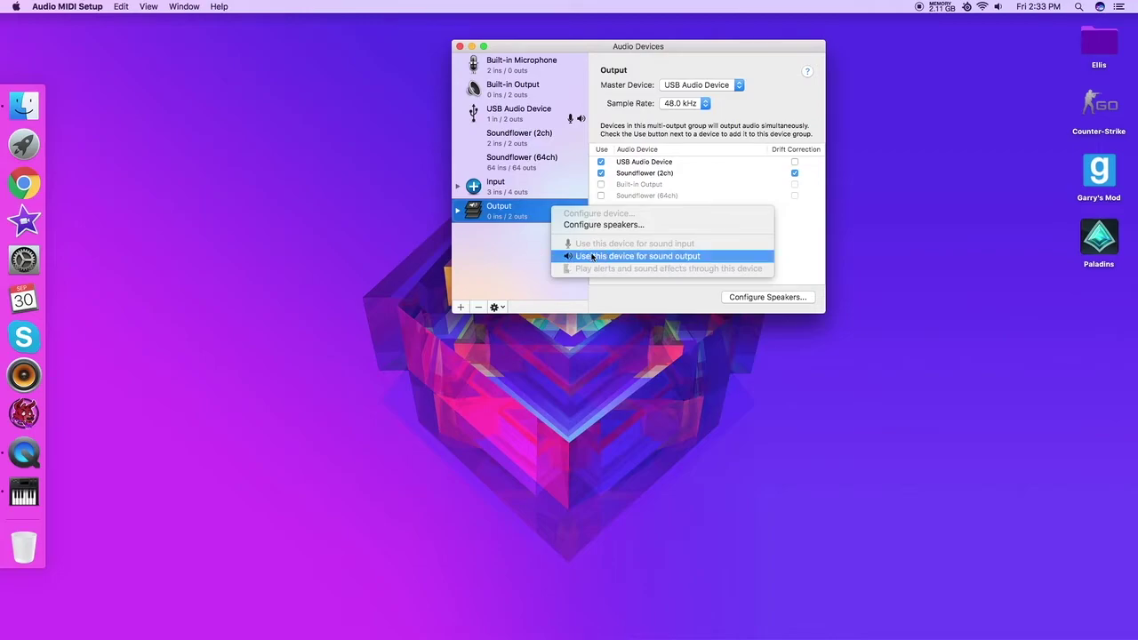
left_click(499, 255)
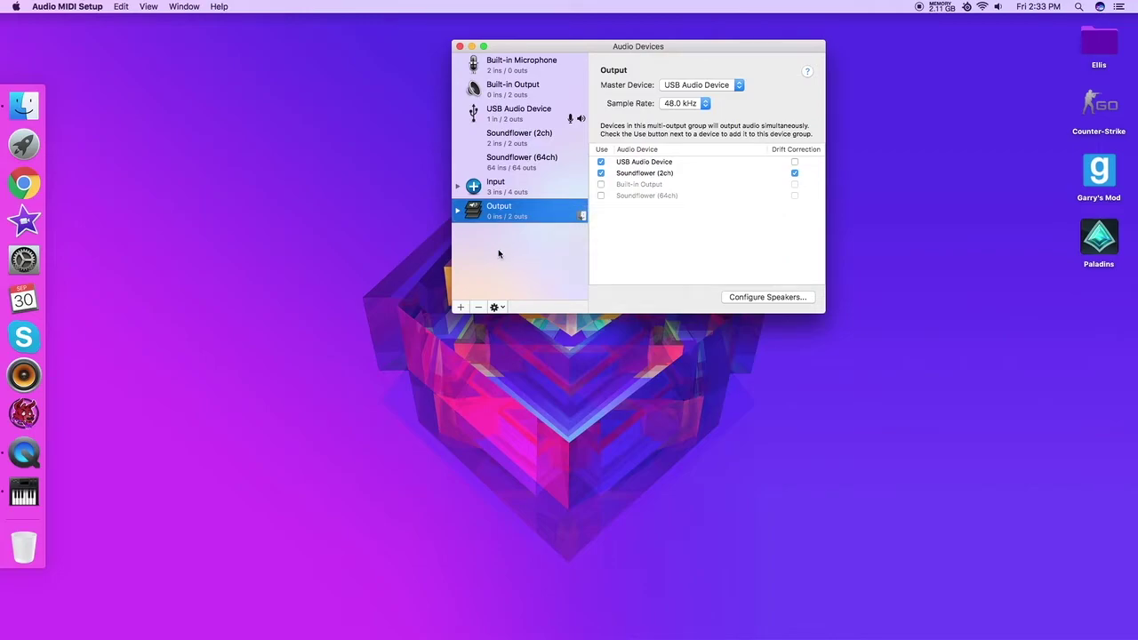
left_click(527, 193)
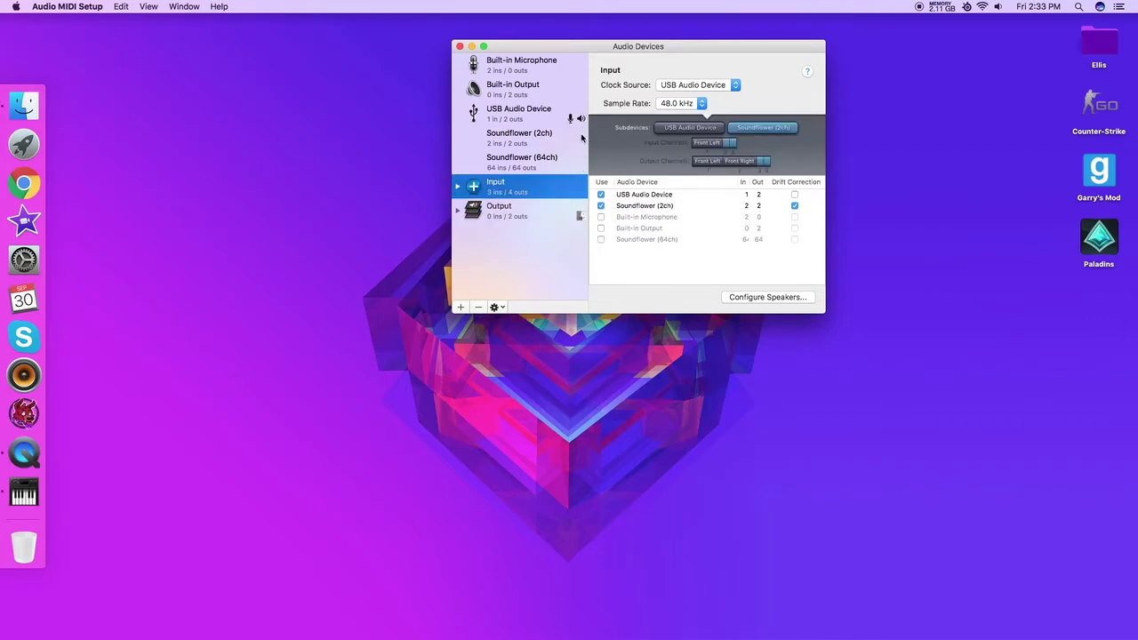
right_click(550, 211)
left_click(552, 211)
right_click(549, 213)
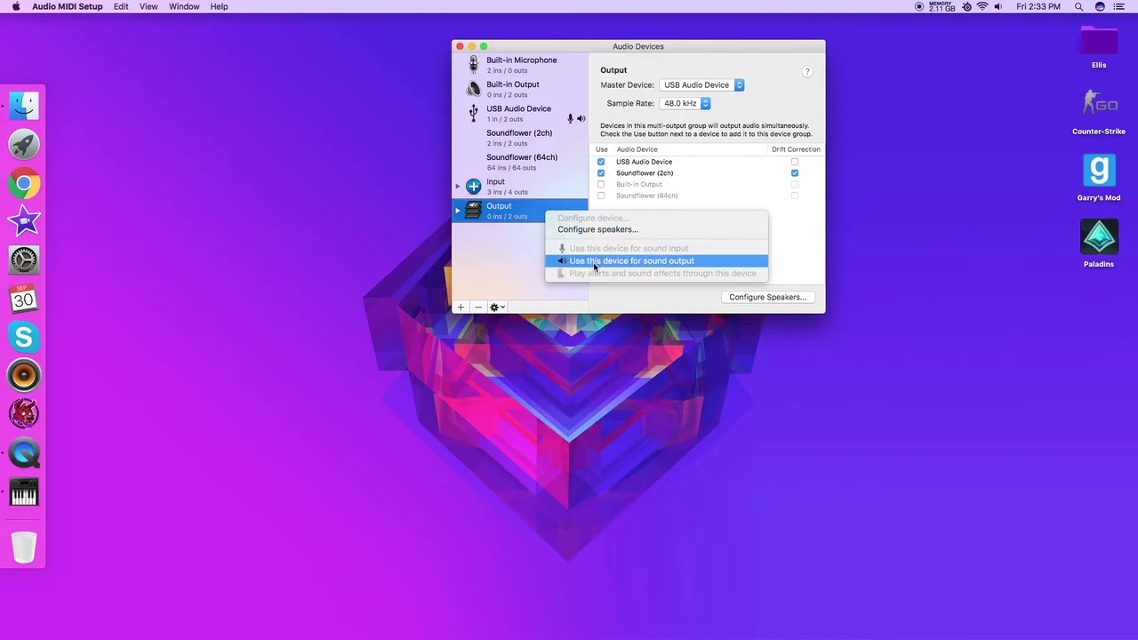
left_click(605, 261)
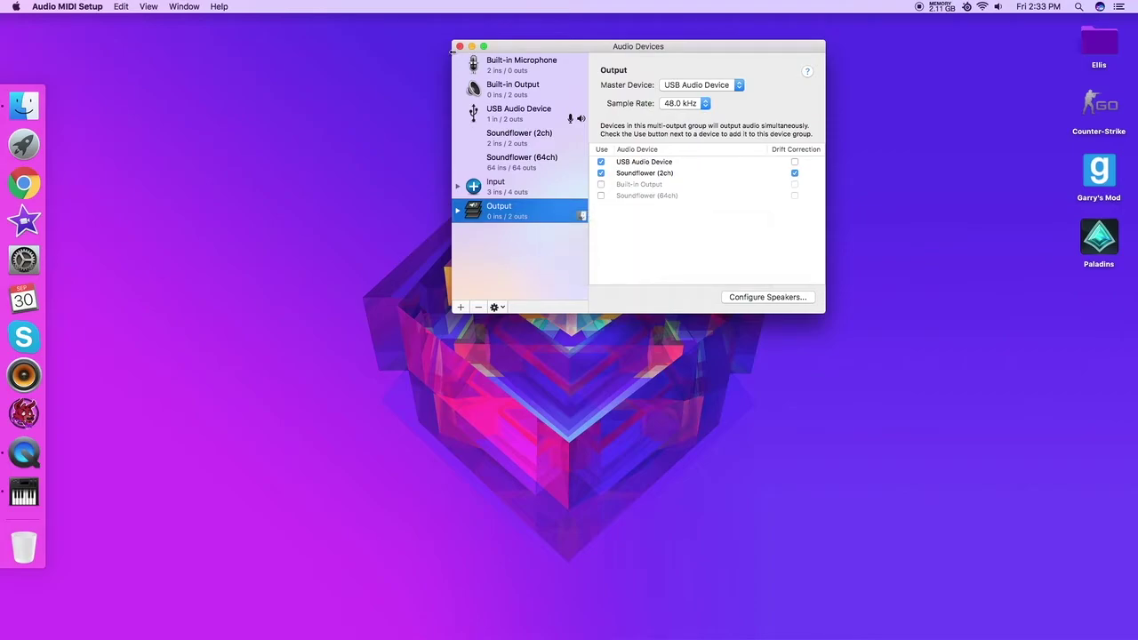
left_click(459, 46)
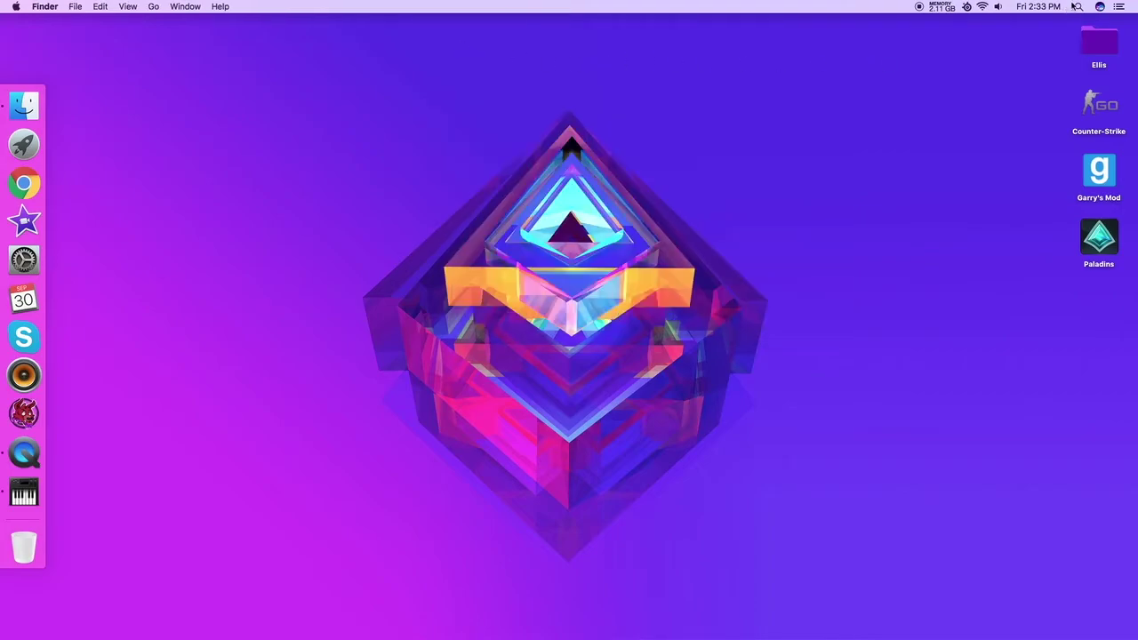
Launch OBS via a Spotlight search for 'OBS' and accept the GPL license agreement
left_click(1077, 6)
key("BackSpace")
type("OBS")
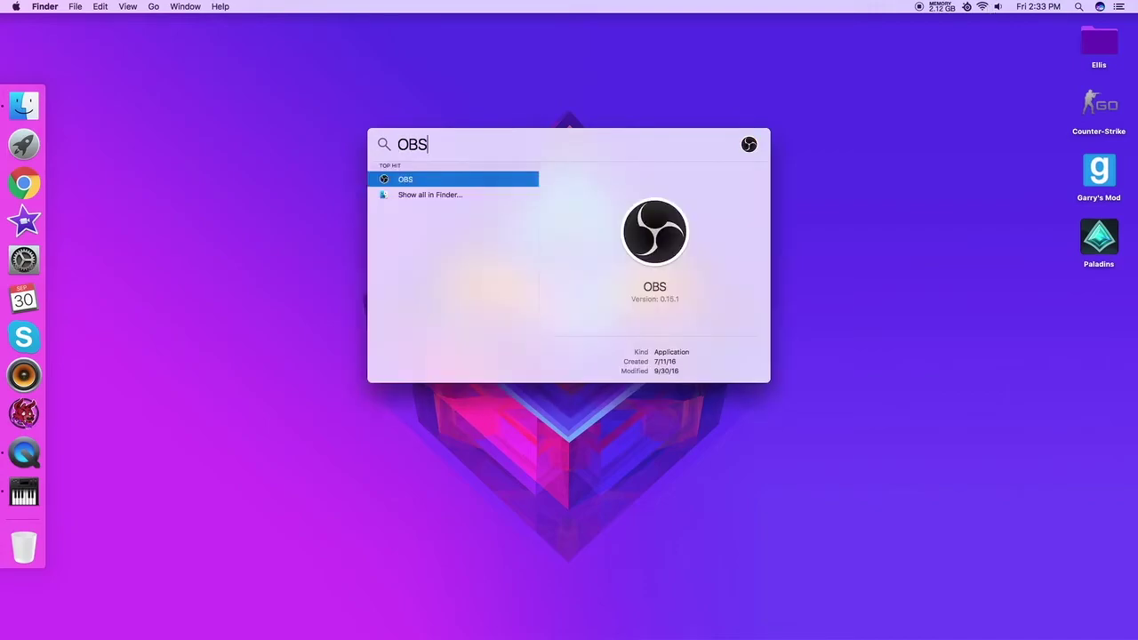
key("Return")
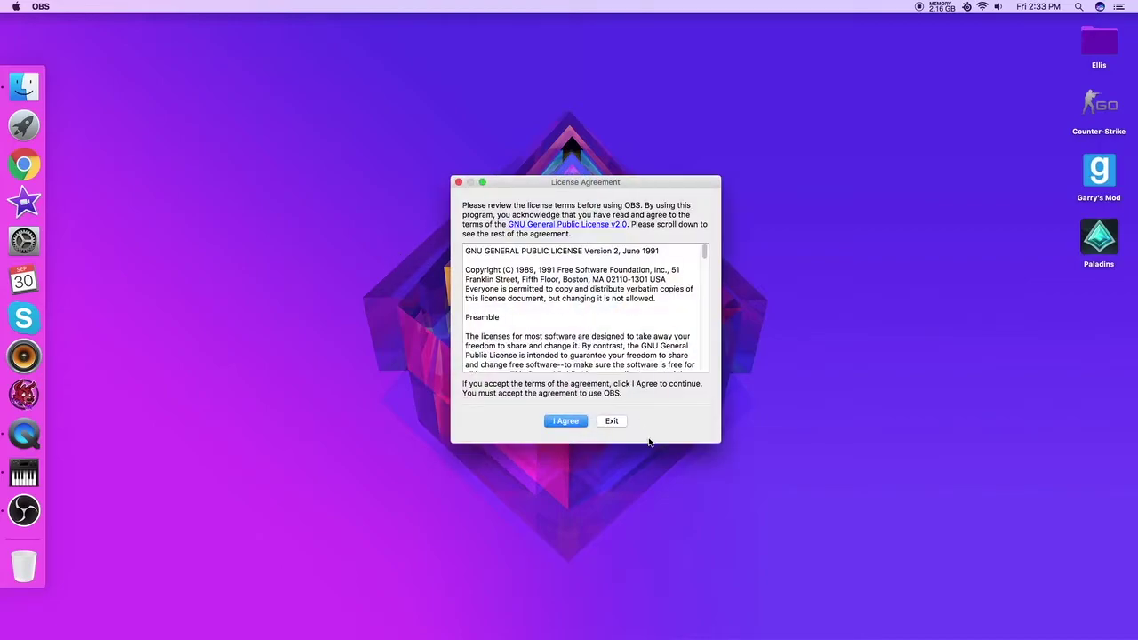
left_click(578, 423)
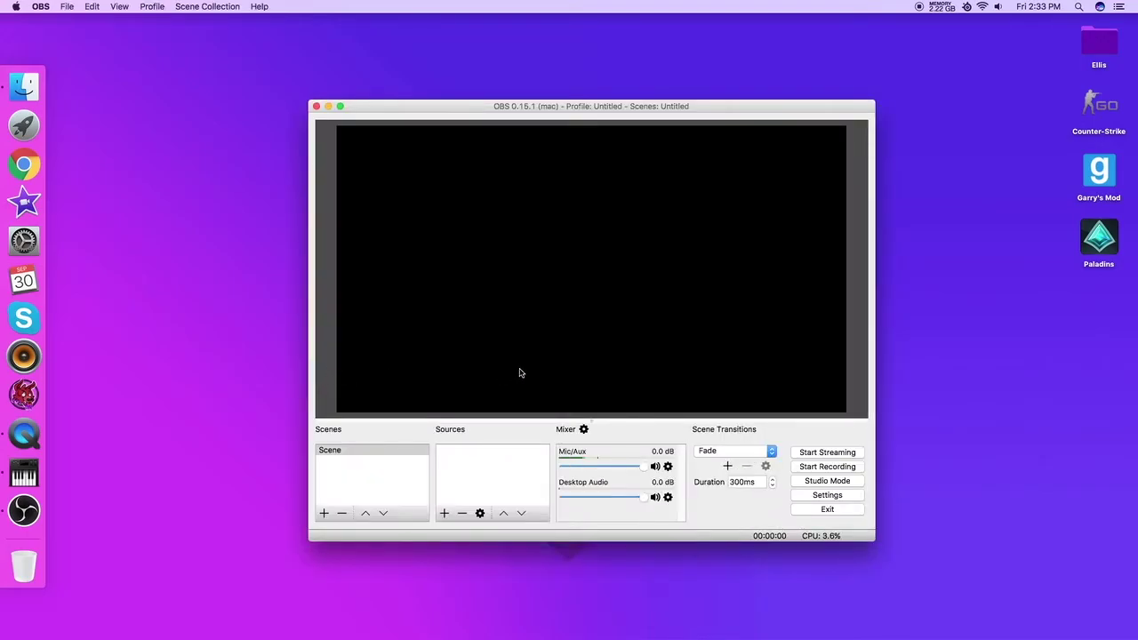
Switch the OBS interface to the Dark theme, keeping English as the language
left_click(839, 496)
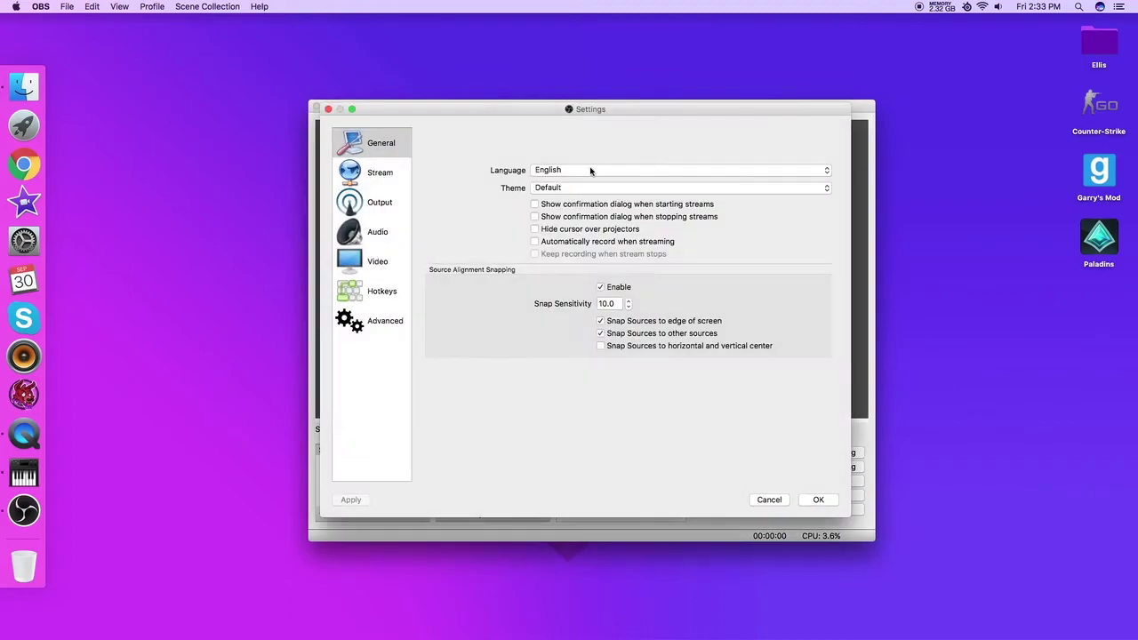
left_click(571, 172)
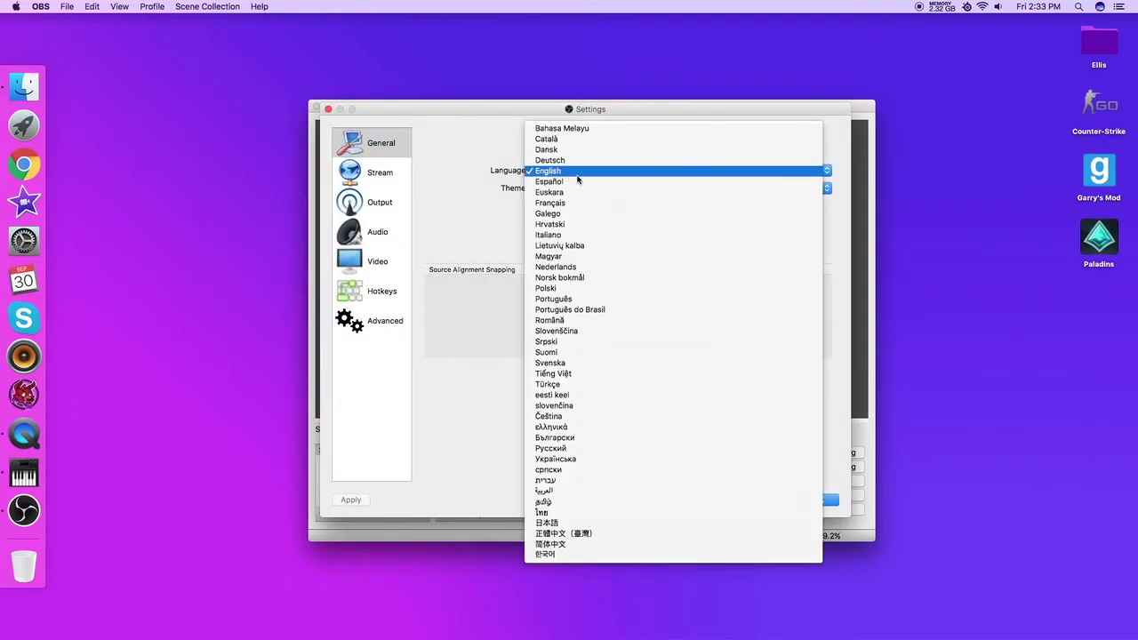
left_click(566, 171)
left_click(574, 187)
left_click(551, 188)
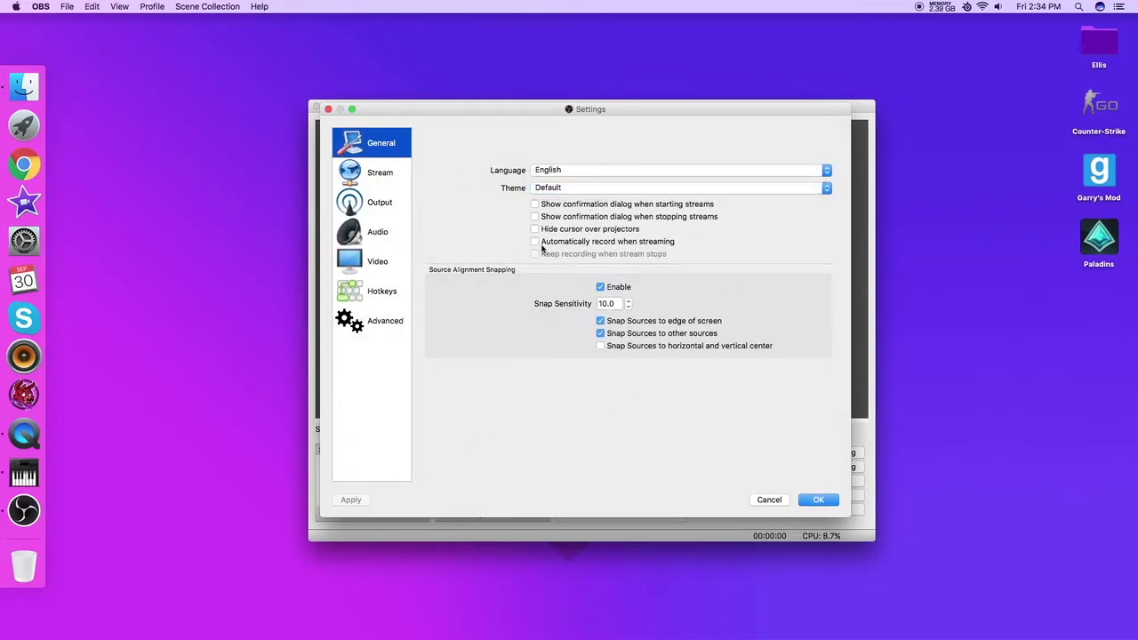
left_click(562, 173)
left_click(563, 170)
left_click(560, 188)
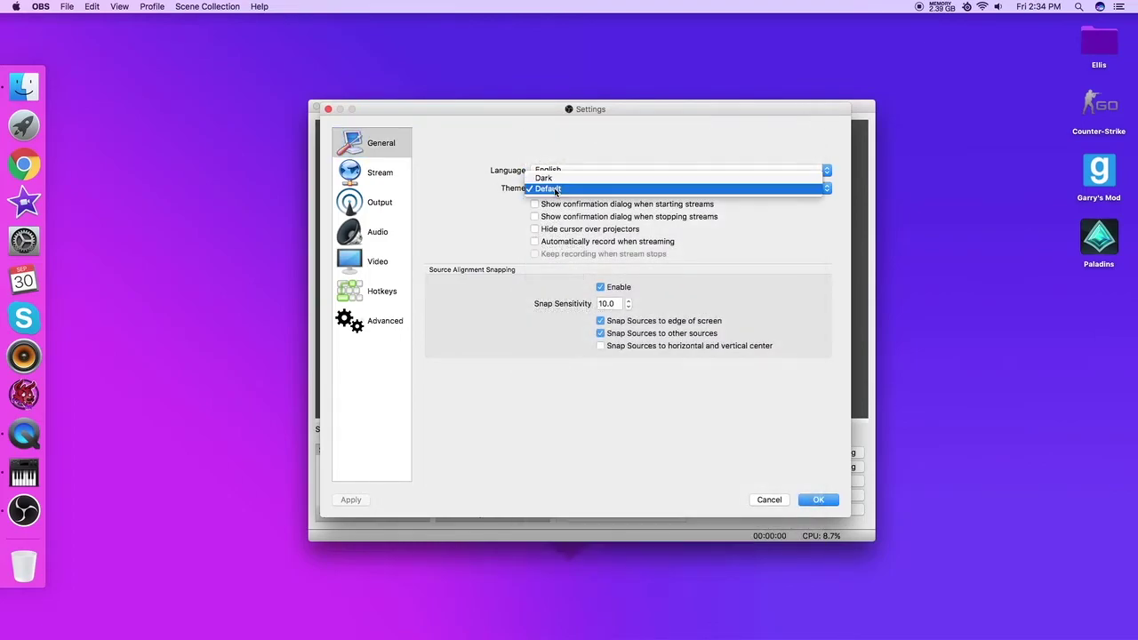
left_click(560, 178)
left_click(820, 498)
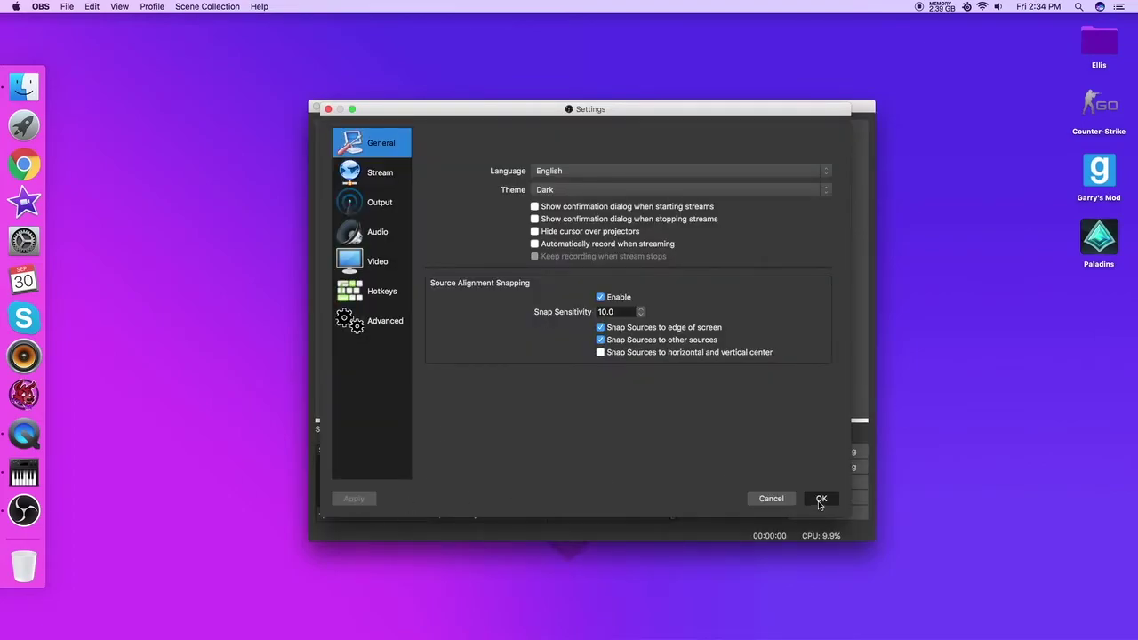
Keep audio at 44.1 kHz Stereo with Default desktop and mic/auxiliary devices
left_click(829, 497)
left_click(374, 235)
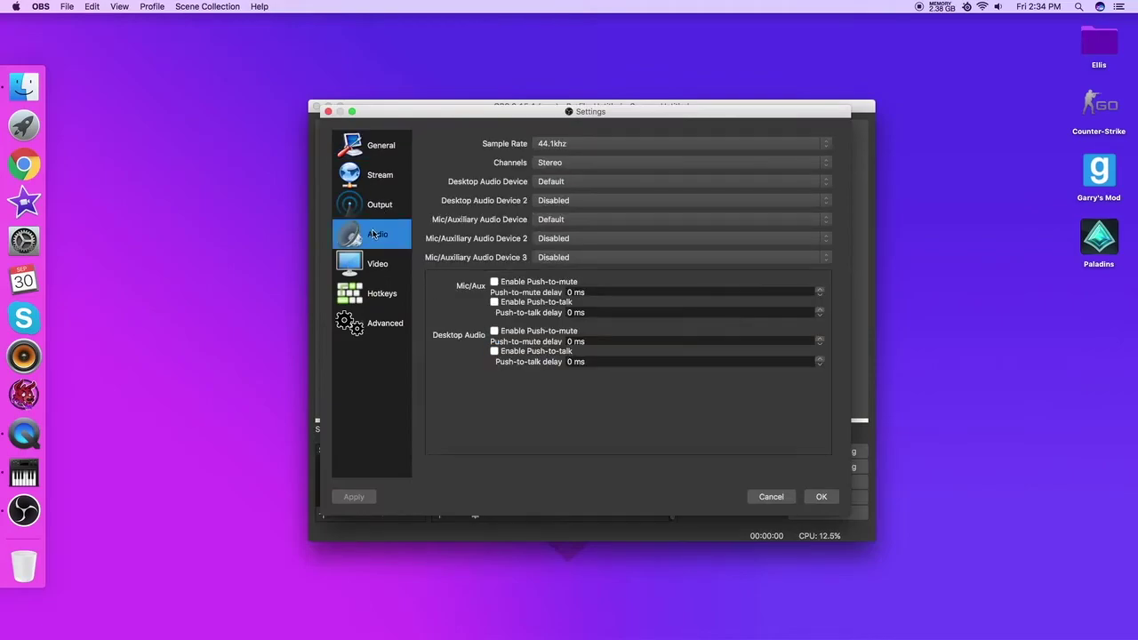
left_click(557, 144)
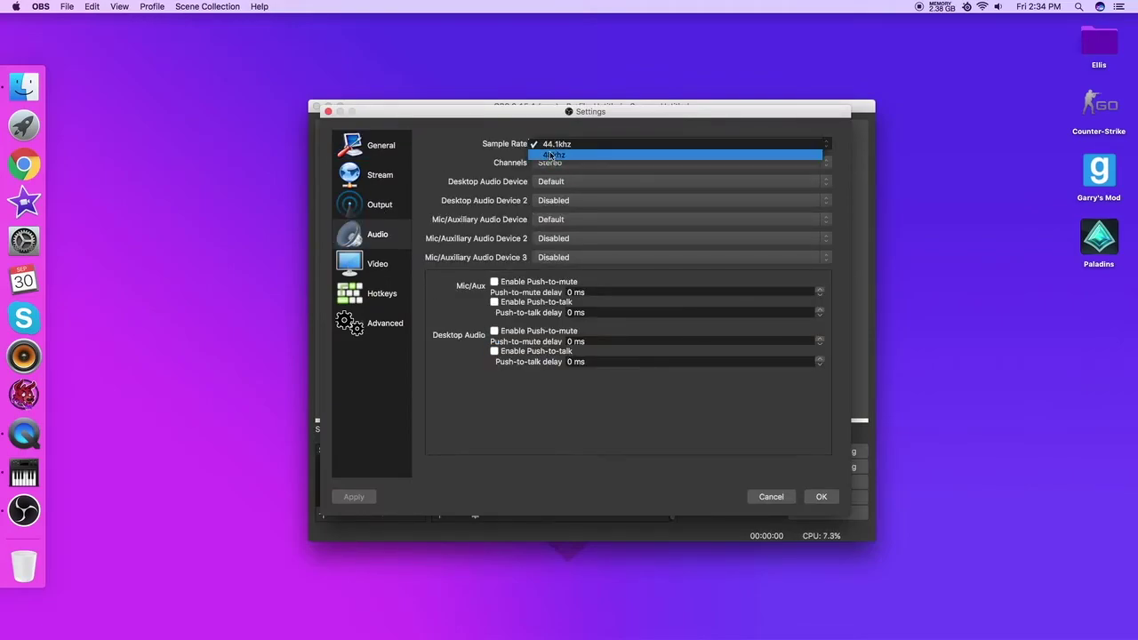
left_click(553, 145)
left_click(597, 144)
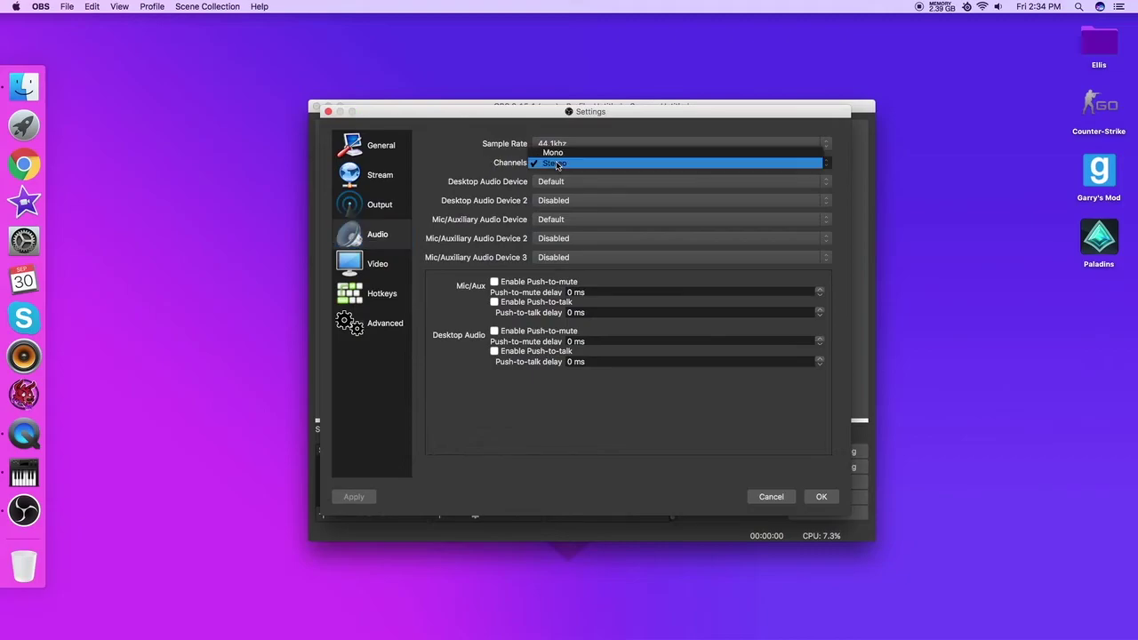
left_click(597, 160)
left_click(565, 182)
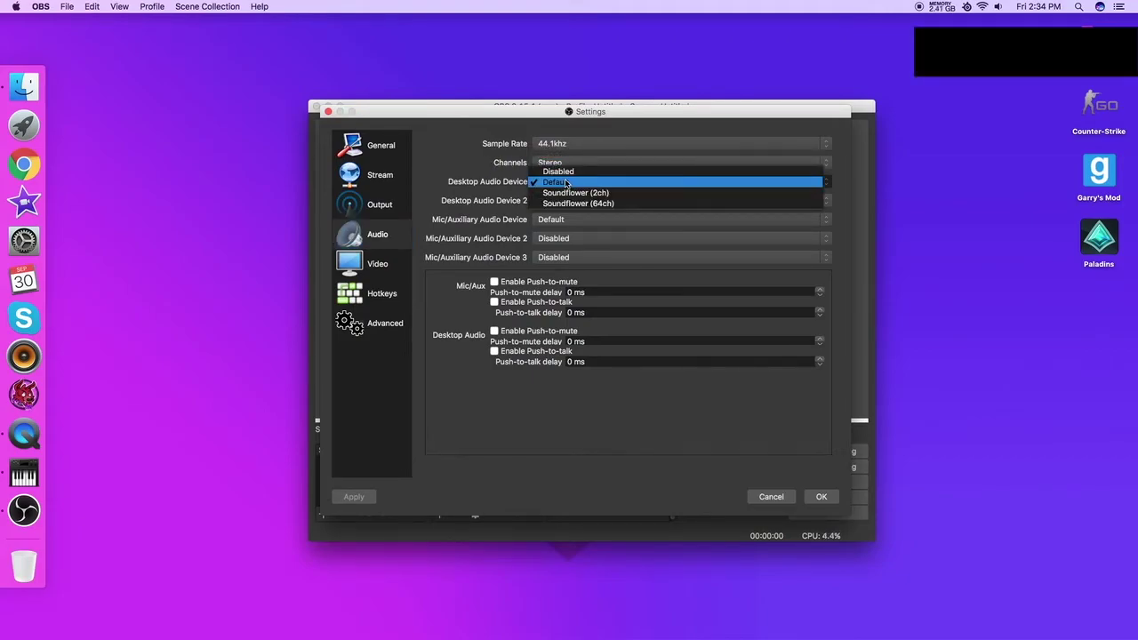
left_click(565, 182)
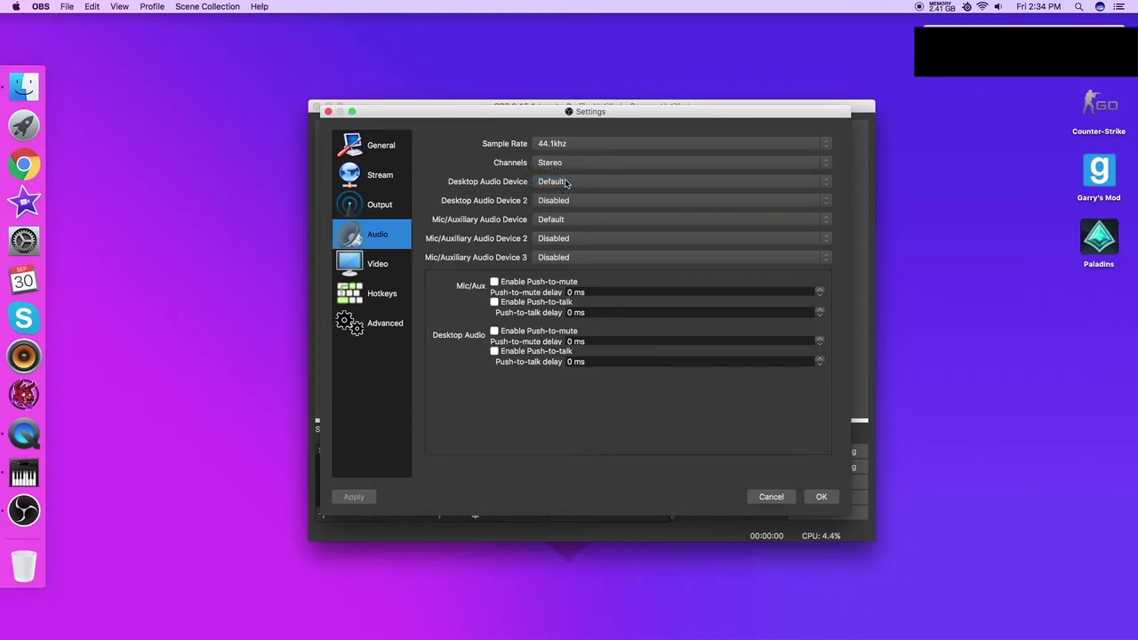
left_click(544, 219)
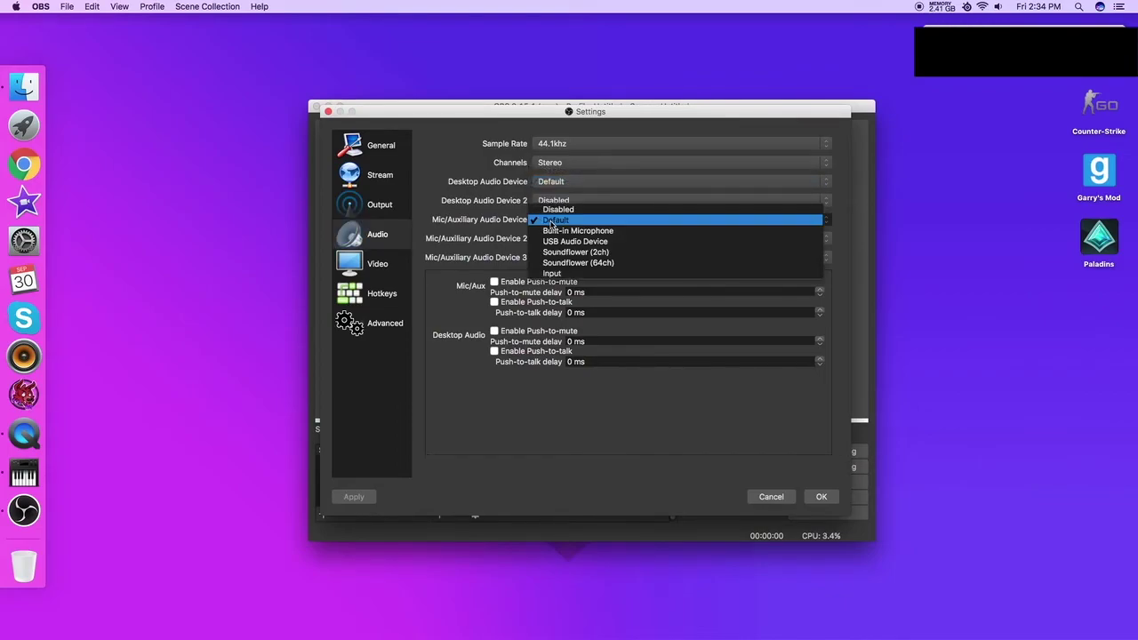
left_click(569, 220)
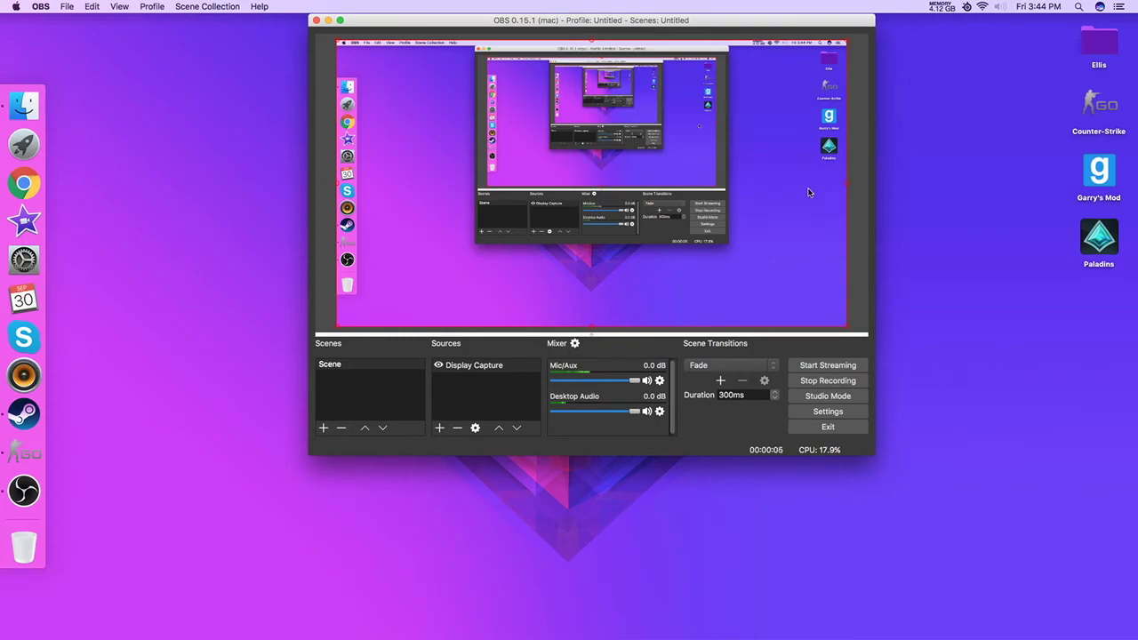
left_click(25, 456)
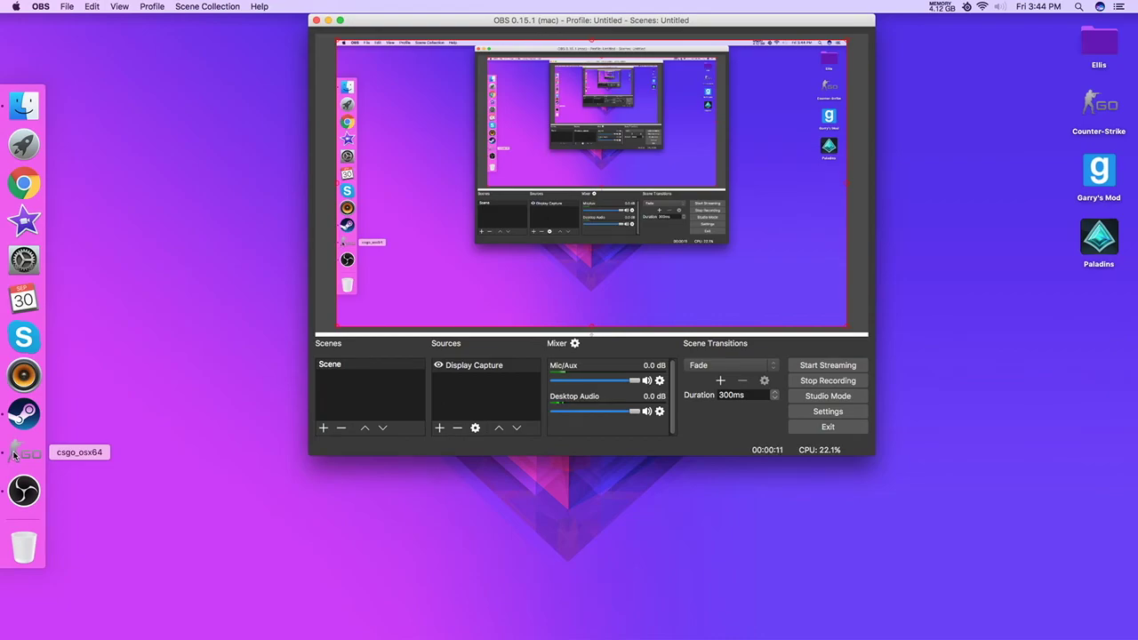
left_click(647, 381)
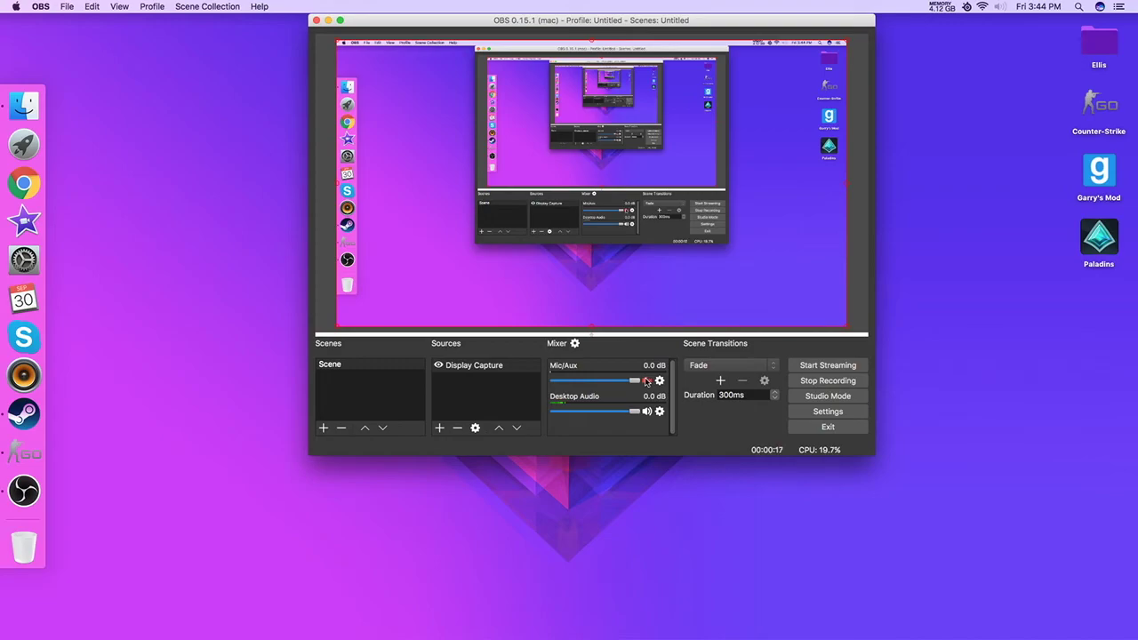
left_click(647, 382)
left_click(18, 455)
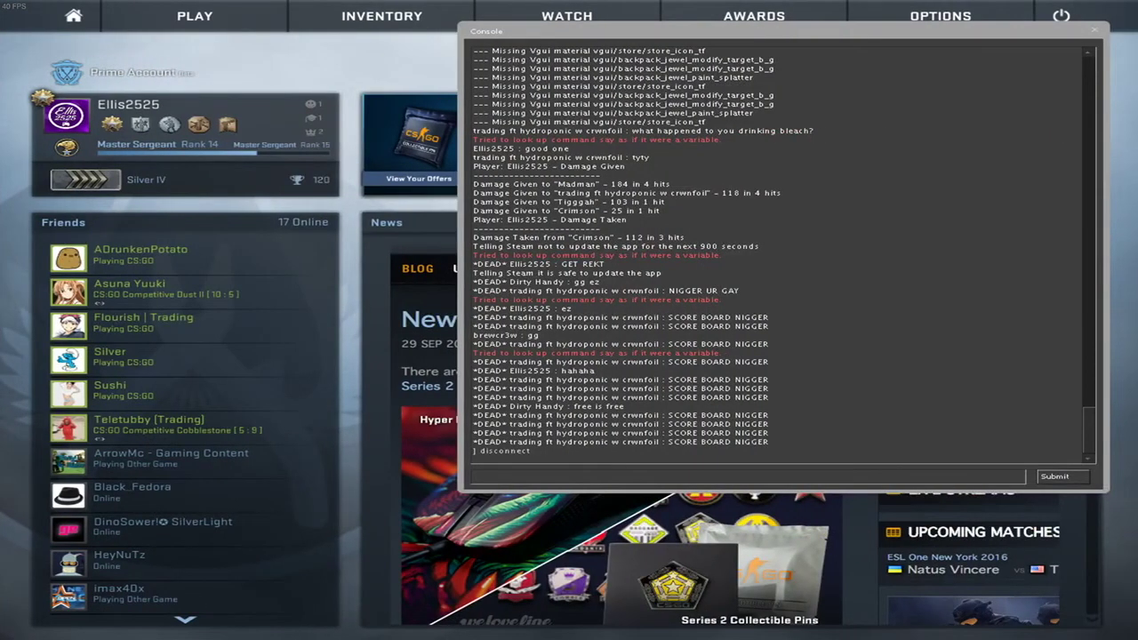
key("grave")
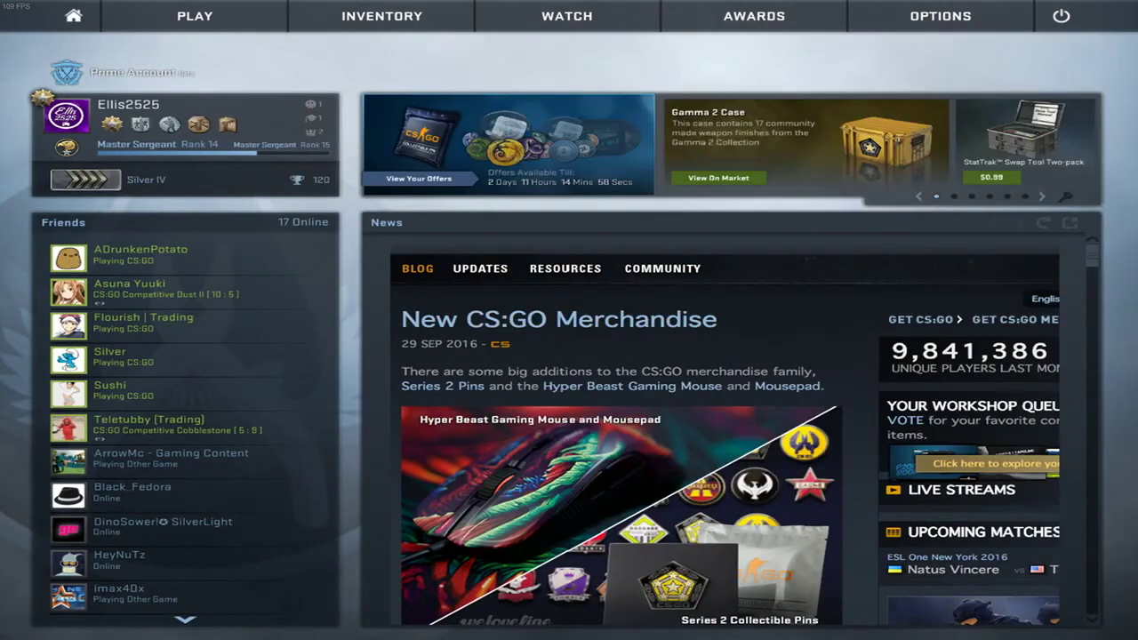
key("grave")
key("ctrl+Up")
left_click(476, 385)
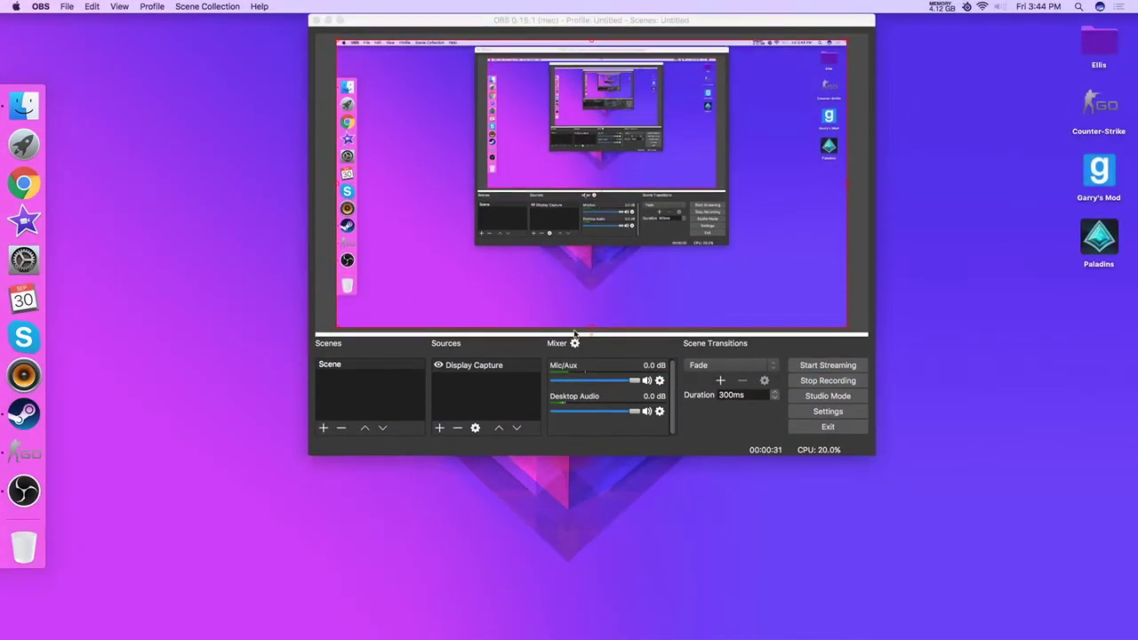
Set the Mic/Aux source to capture from USB Audio Device
left_click(659, 381)
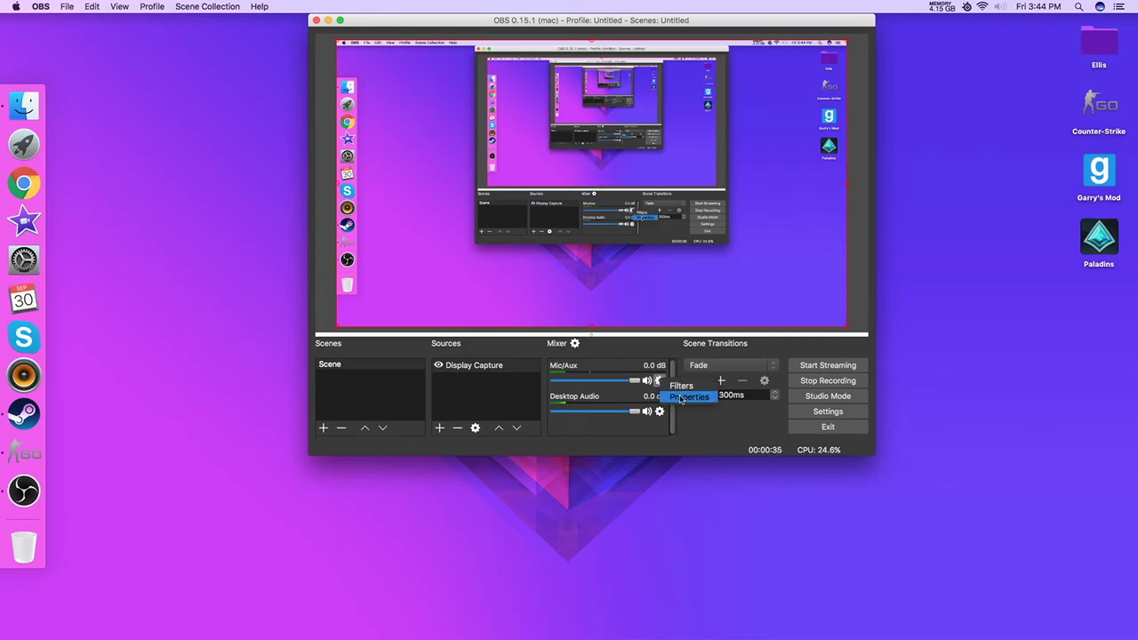
left_click(677, 396)
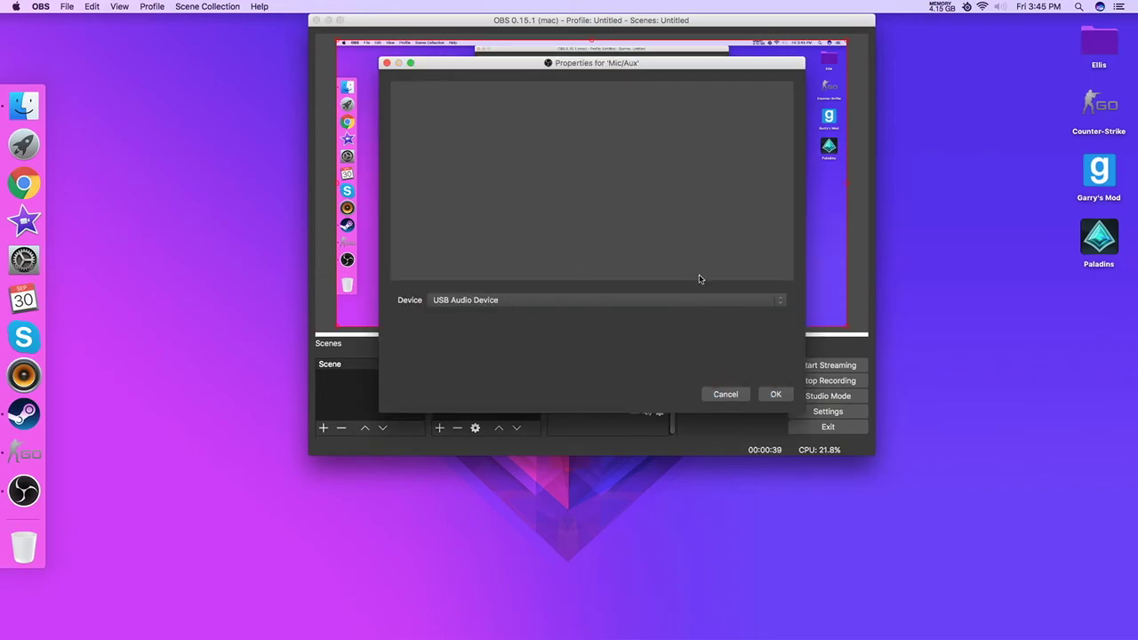
left_click(732, 301)
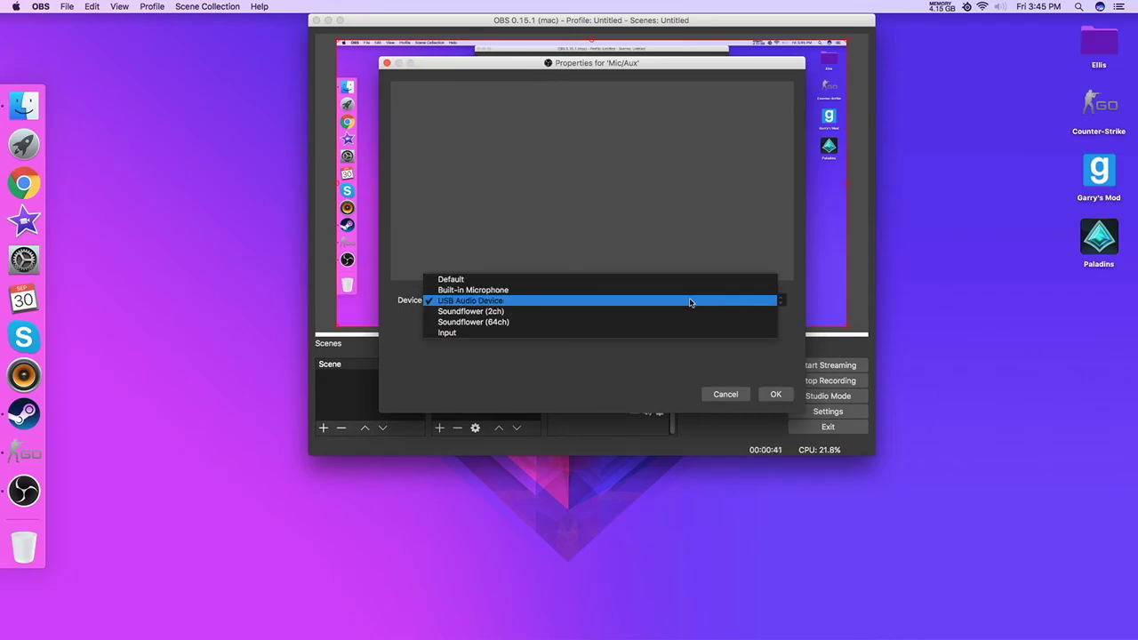
left_click(691, 299)
left_click(775, 394)
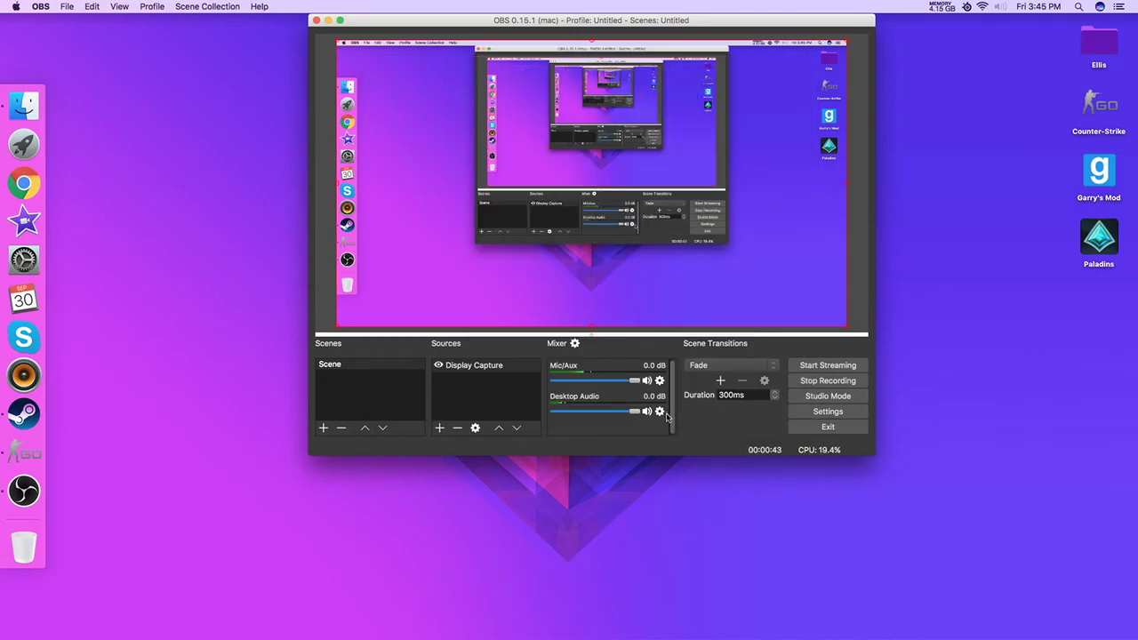
Review the Desktop Audio source properties and close them unchanged
left_click(659, 411)
left_click(678, 435)
left_click(659, 411)
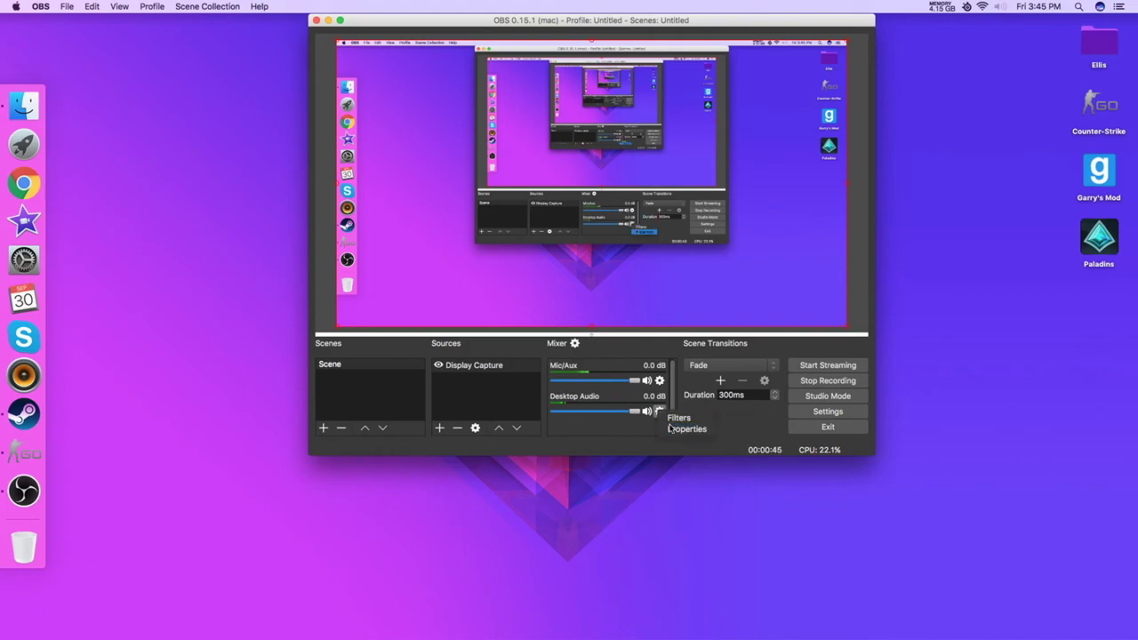
left_click(686, 429)
left_click(772, 394)
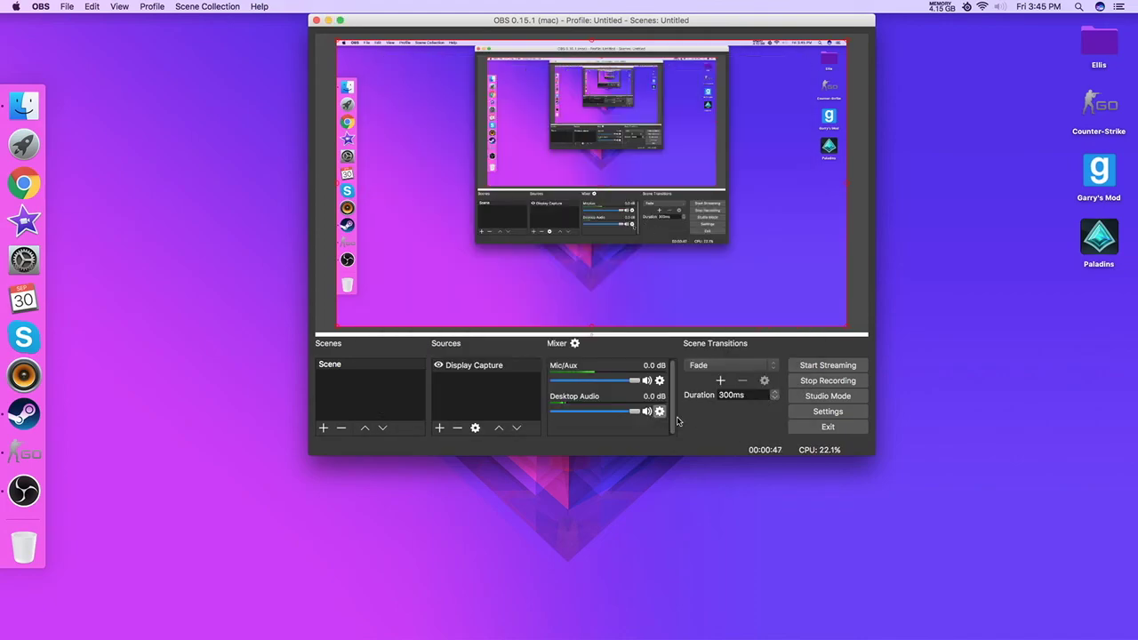